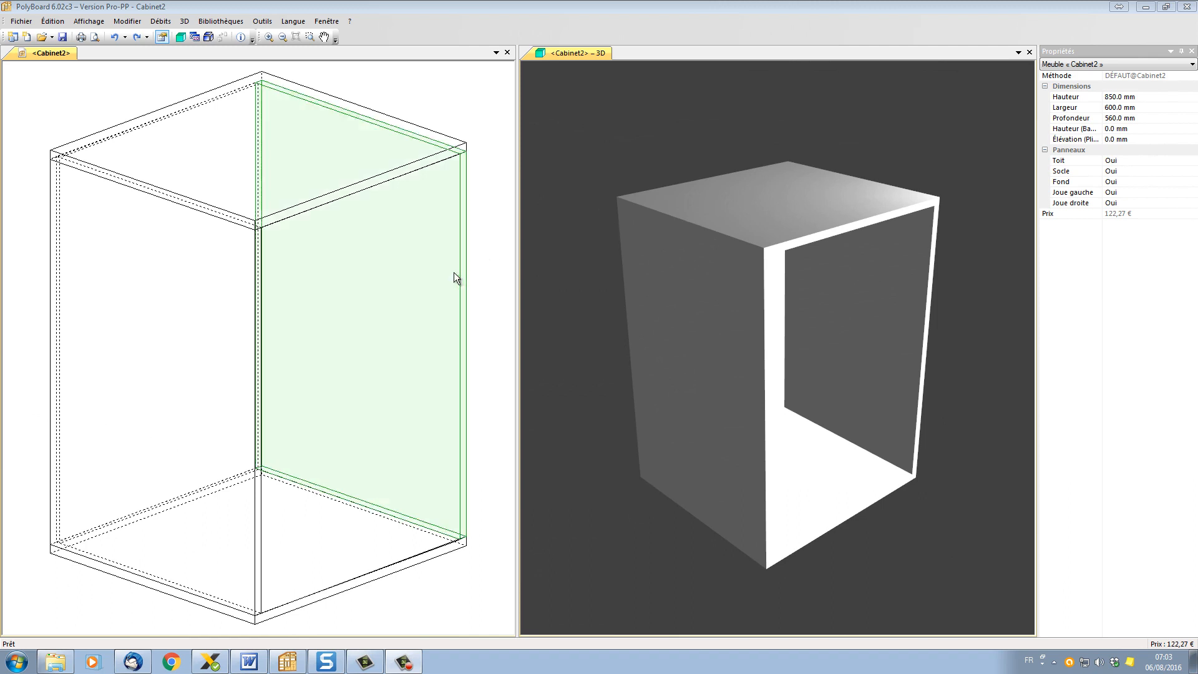
Step: Add one drawer of type tiroir 400 in Applique global mode to the cabinet's interior zone
{"action": "right_click", "coordinate": [317, 301]}
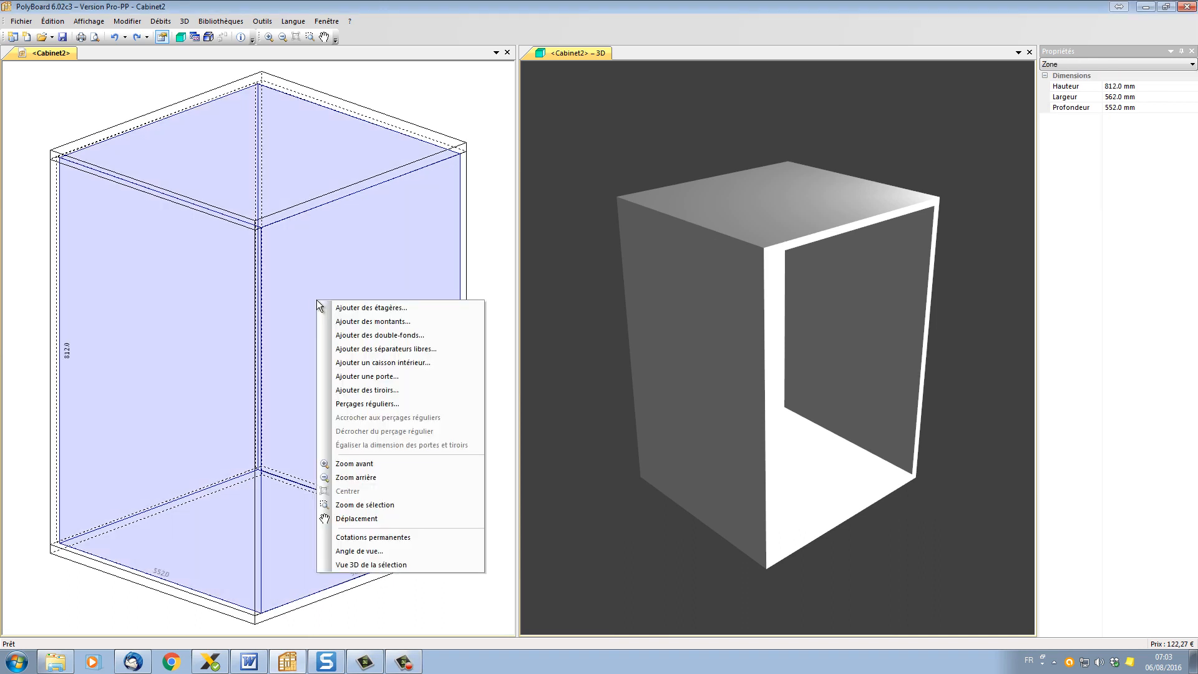
{"action": "left_click", "coordinate": [386, 391]}
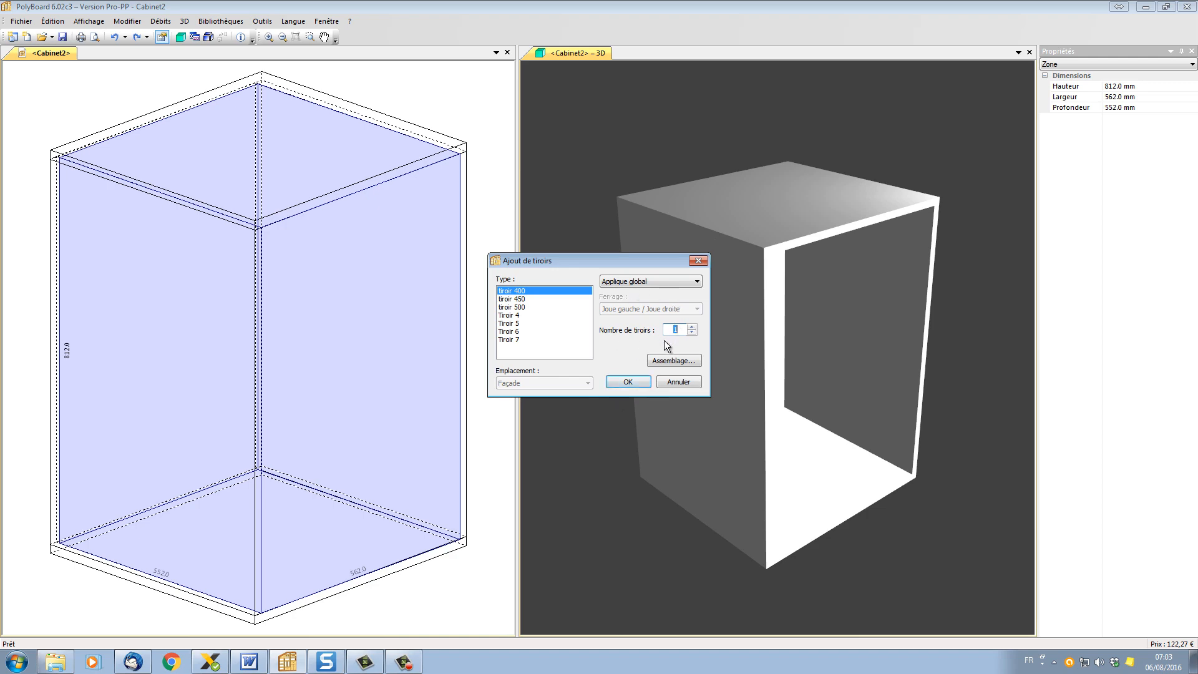
{"action": "left_click", "coordinate": [629, 382]}
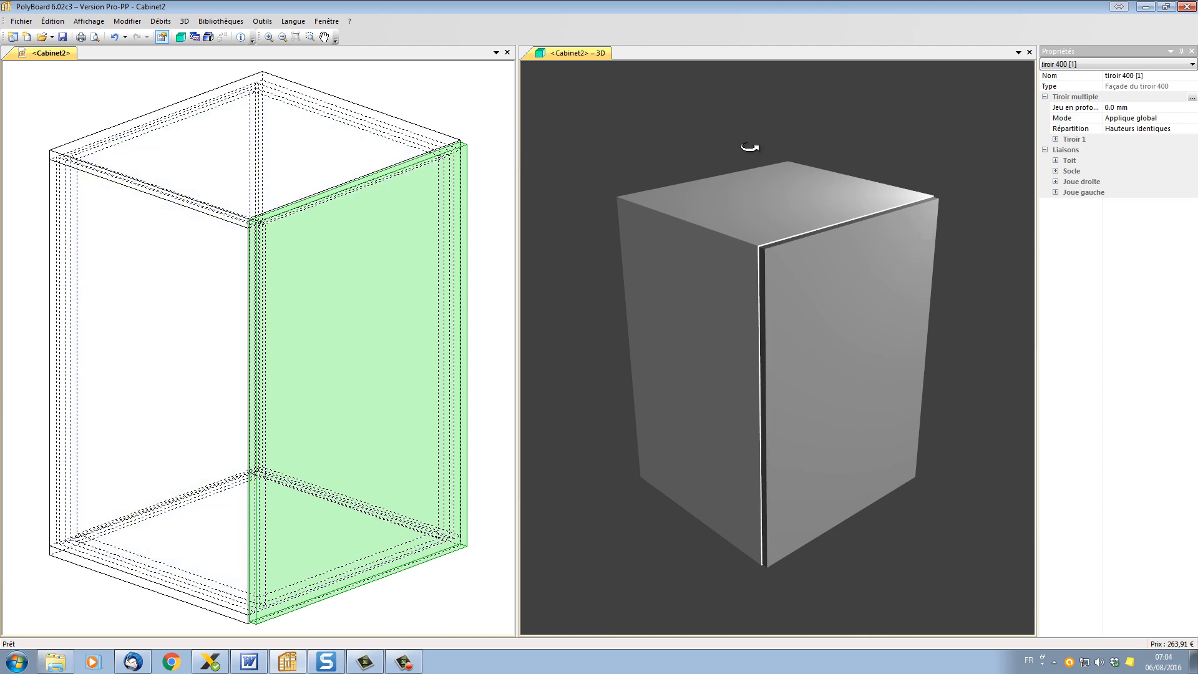
Step: Show the 3D view as a wireframe with the drawer pulled open, and look at it from several angles
{"action": "left_click", "coordinate": [805, 114]}
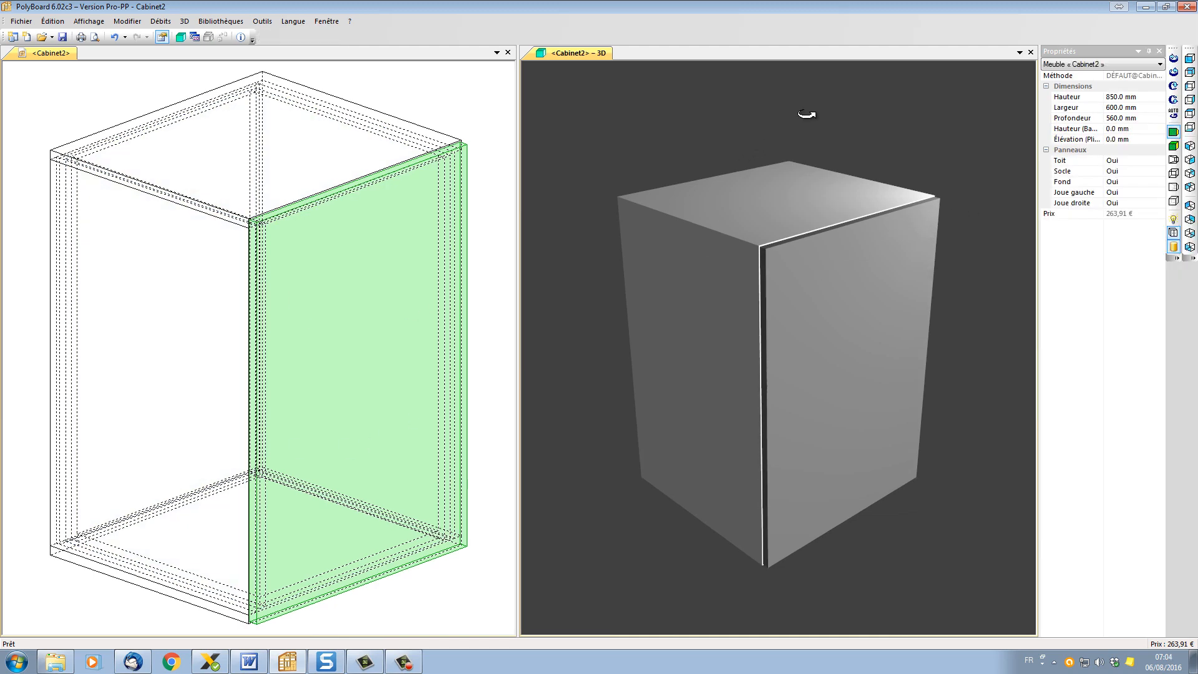
{"action": "left_click", "coordinate": [1175, 202]}
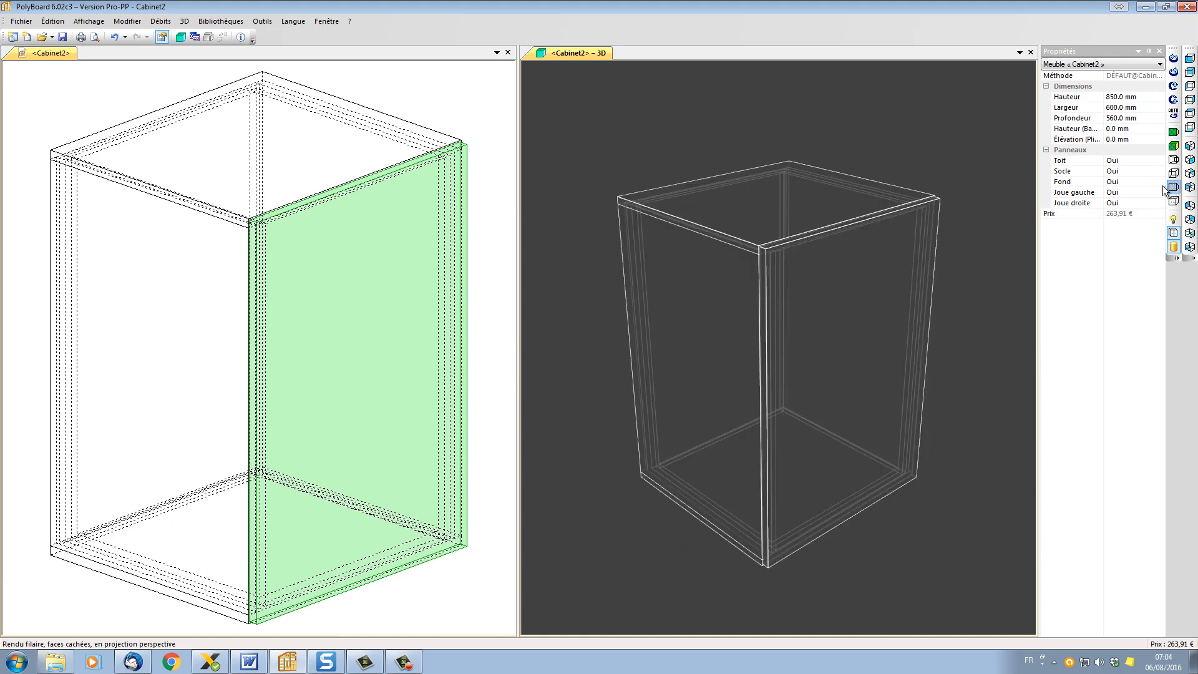
{"action": "left_click", "coordinate": [1174, 233]}
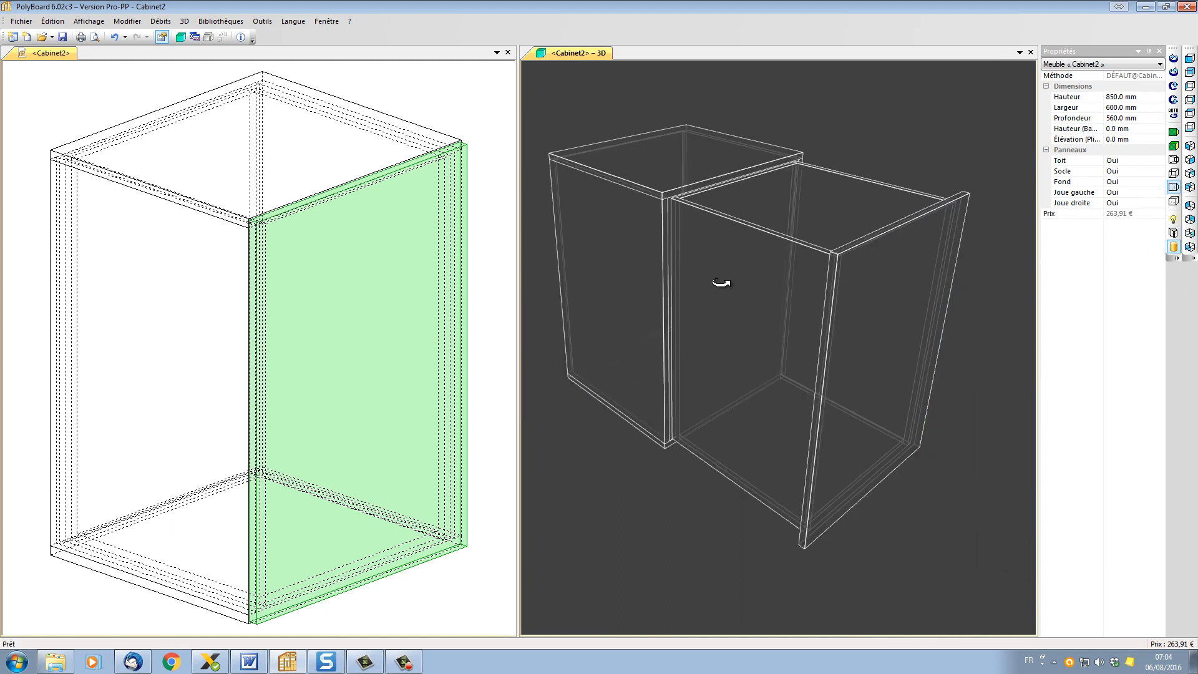
{"action": "left_click_drag", "start_coordinate": [721, 282], "coordinate": [761, 297]}
{"action": "middle_click_drag", "start_coordinate": [806, 320], "coordinate": [828, 318]}
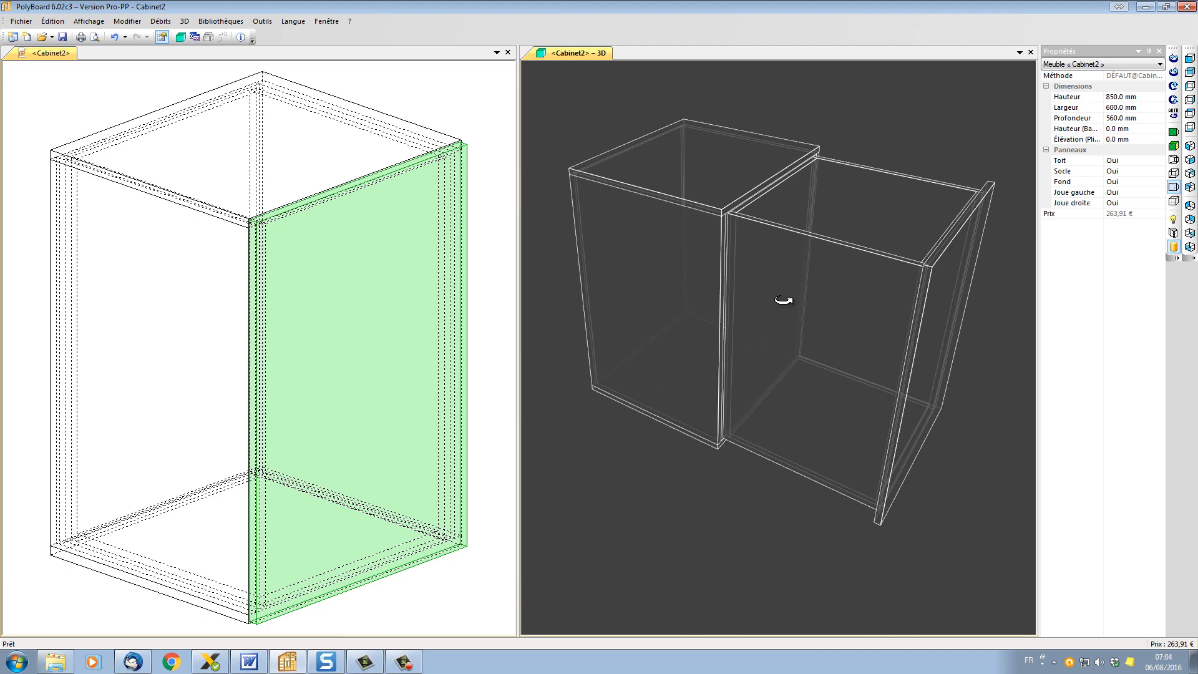
{"action": "left_click_drag", "start_coordinate": [784, 300], "coordinate": [726, 291]}
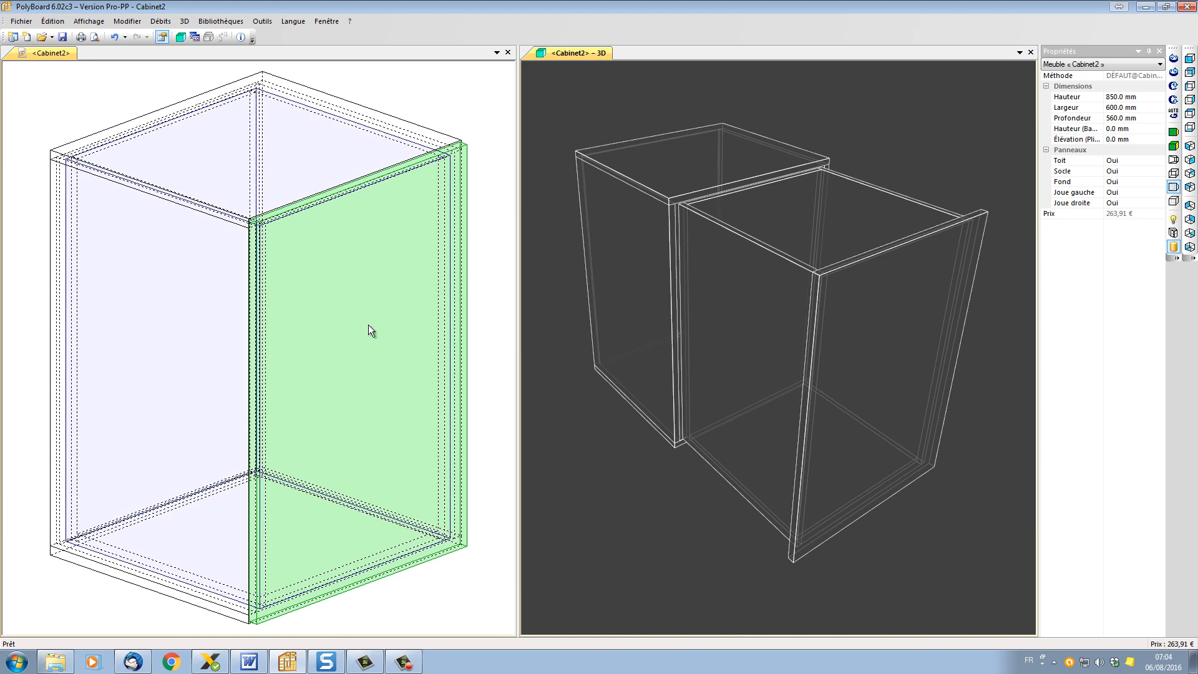
Step: Split the drawer front into a multiple drawer with five panels
{"action": "left_click", "coordinate": [466, 146]}
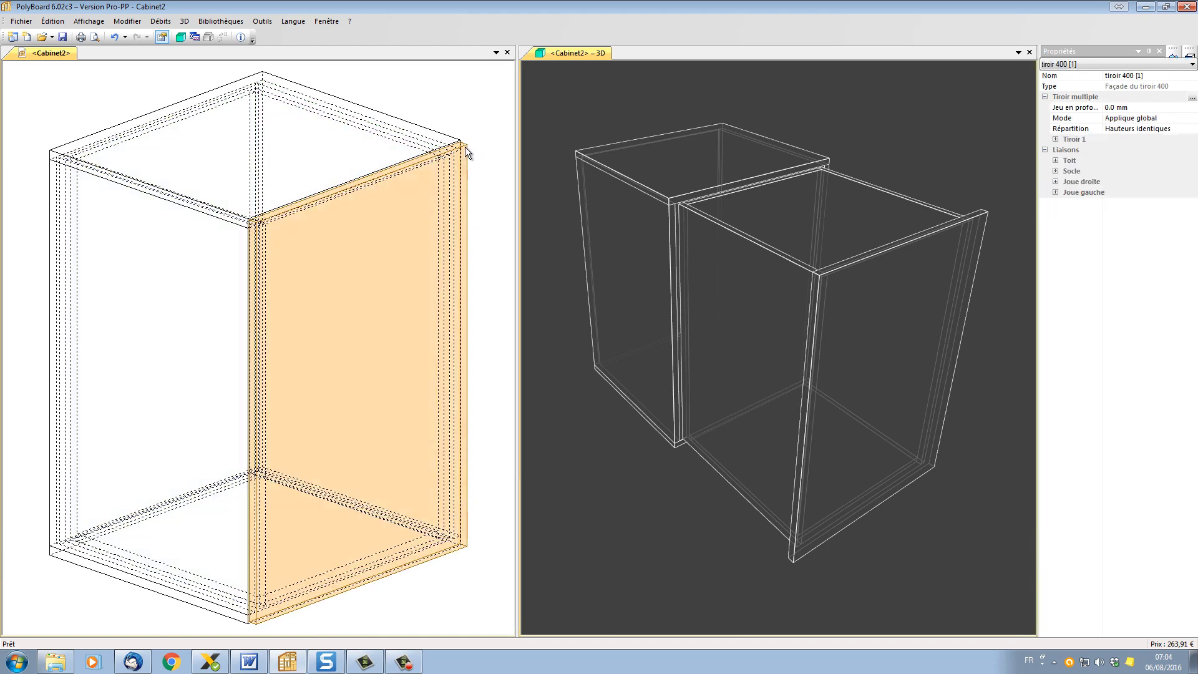
{"action": "left_click", "coordinate": [462, 148]}
{"action": "left_click", "coordinate": [462, 148]}
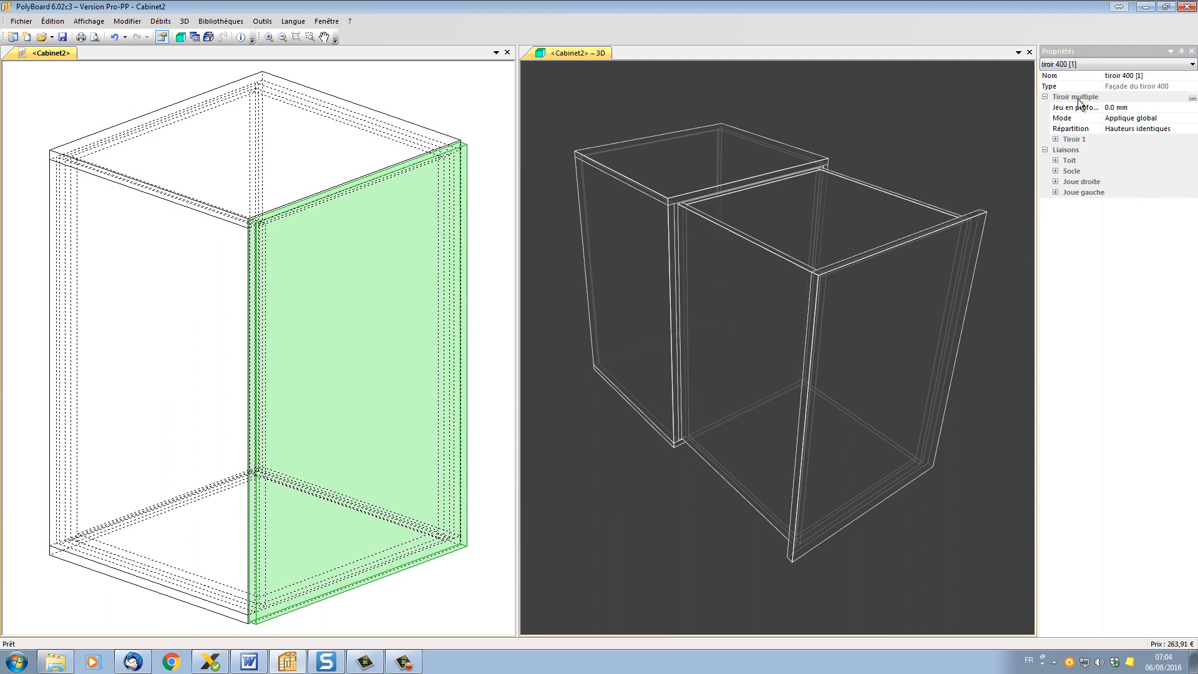
{"action": "left_click", "coordinate": [1191, 98]}
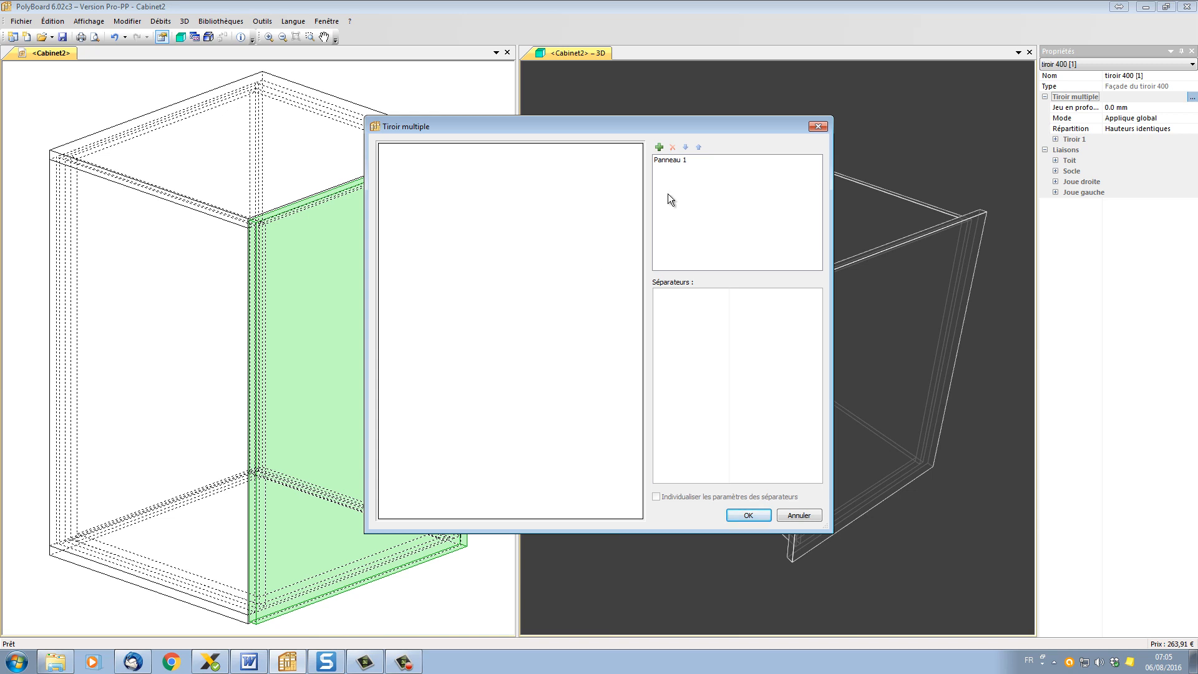
{"action": "left_click", "coordinate": [659, 147]}
{"action": "left_click", "coordinate": [659, 148]}
{"action": "left_click", "coordinate": [659, 148]}
{"action": "left_click", "coordinate": [659, 148]}
{"action": "left_click", "coordinate": [659, 147]}
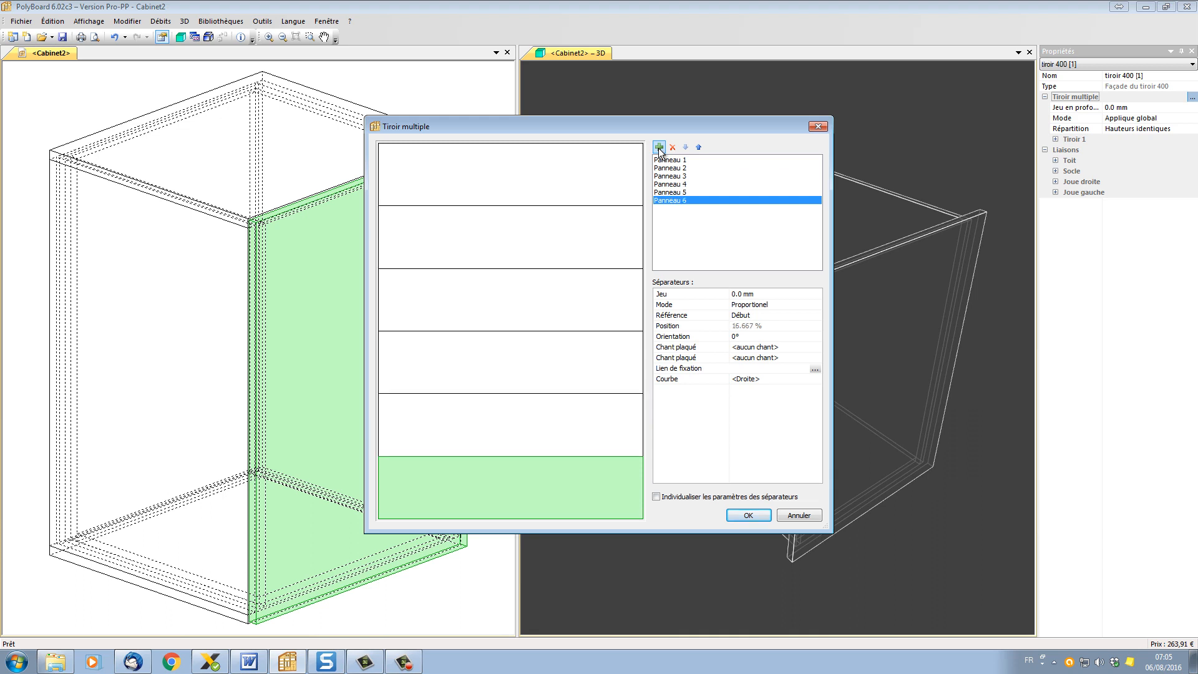
{"action": "left_click", "coordinate": [673, 148]}
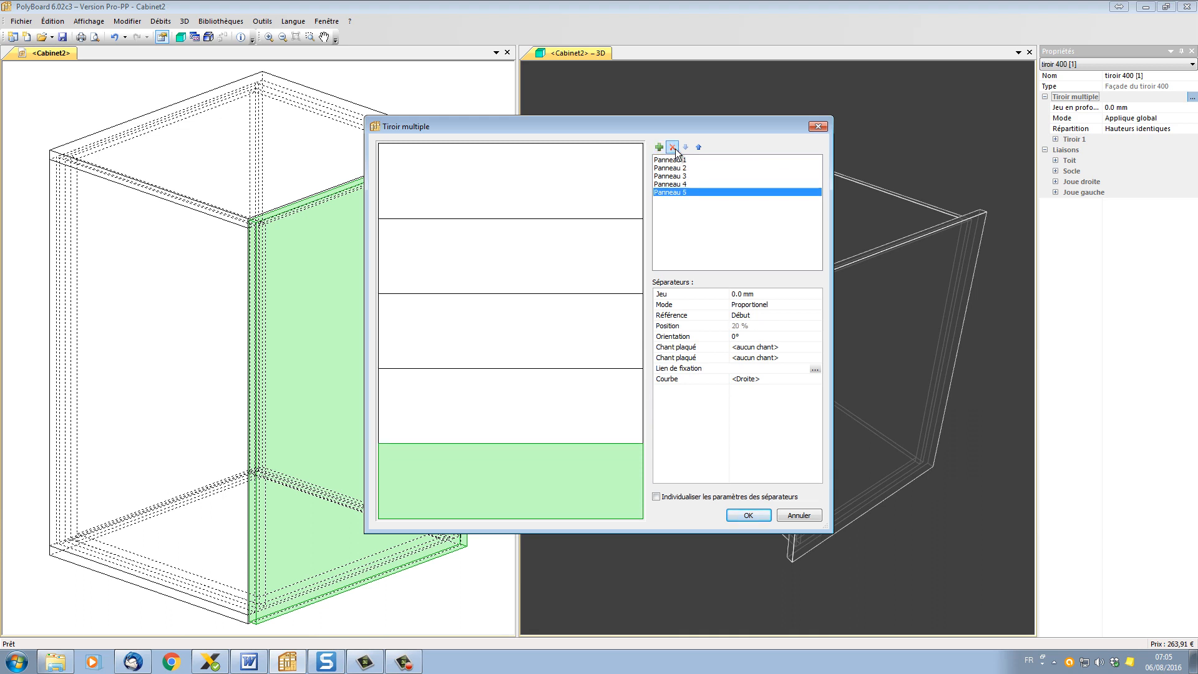
{"action": "left_click", "coordinate": [749, 514]}
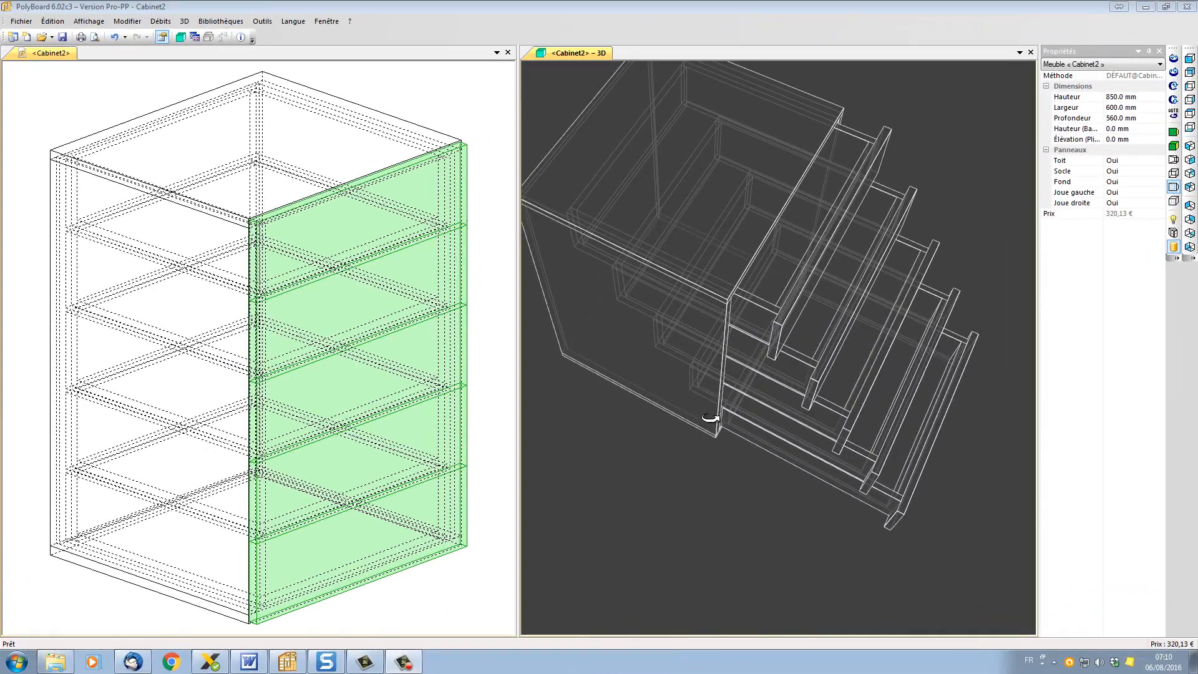
Step: Apply the manufacturing method z-qd//tir-rain.lang//0-tir/010//meuble to the cabinet
{"action": "left_click_drag", "start_coordinate": [712, 418], "coordinate": [767, 366]}
{"action": "scroll", "coordinate": [768, 366], "scroll_direction": "down", "scroll_amount": 5}
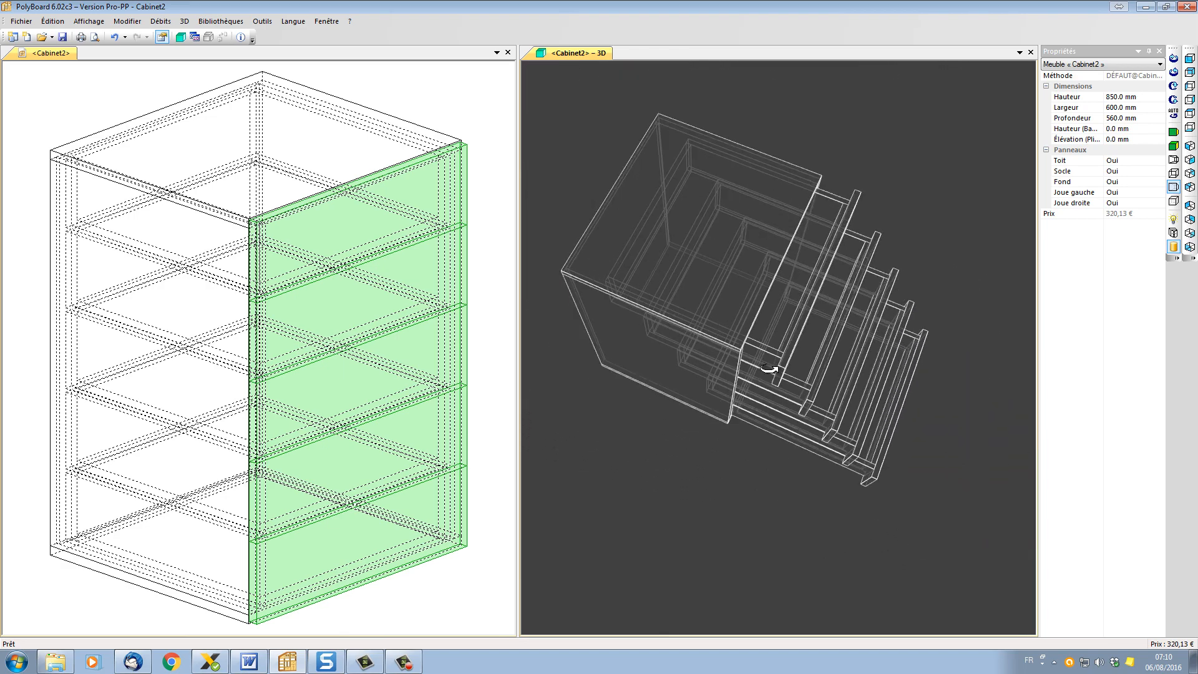
{"action": "left_click_drag", "start_coordinate": [749, 320], "coordinate": [694, 277]}
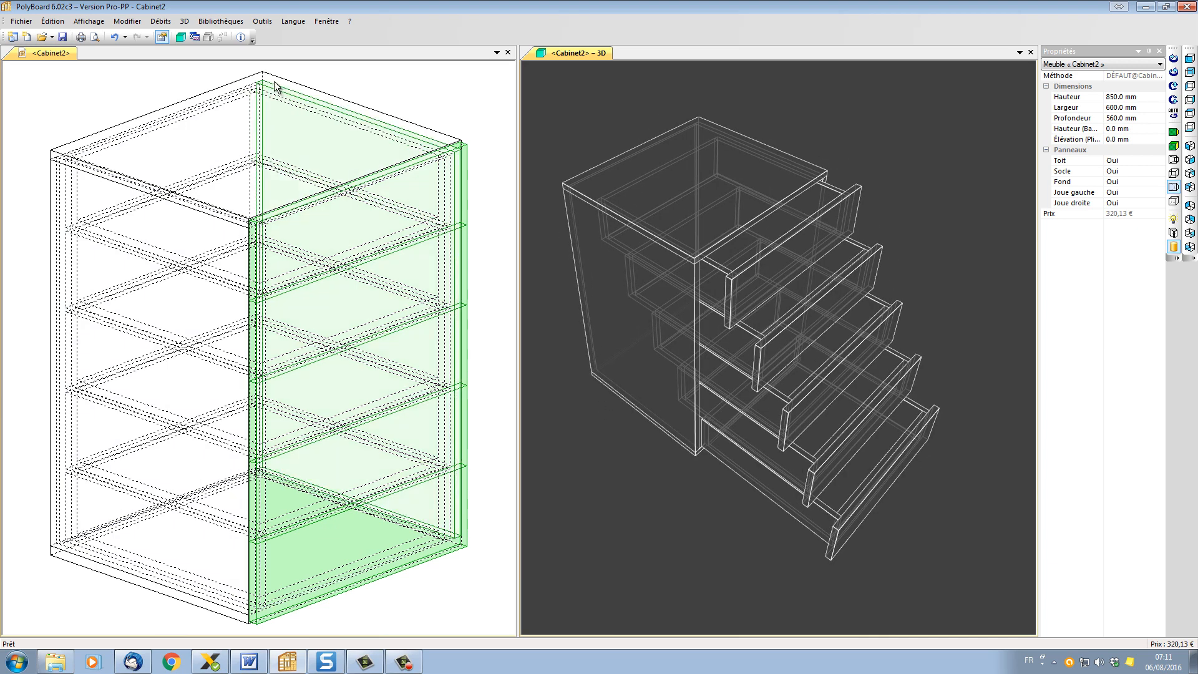
{"action": "left_click", "coordinate": [215, 22]}
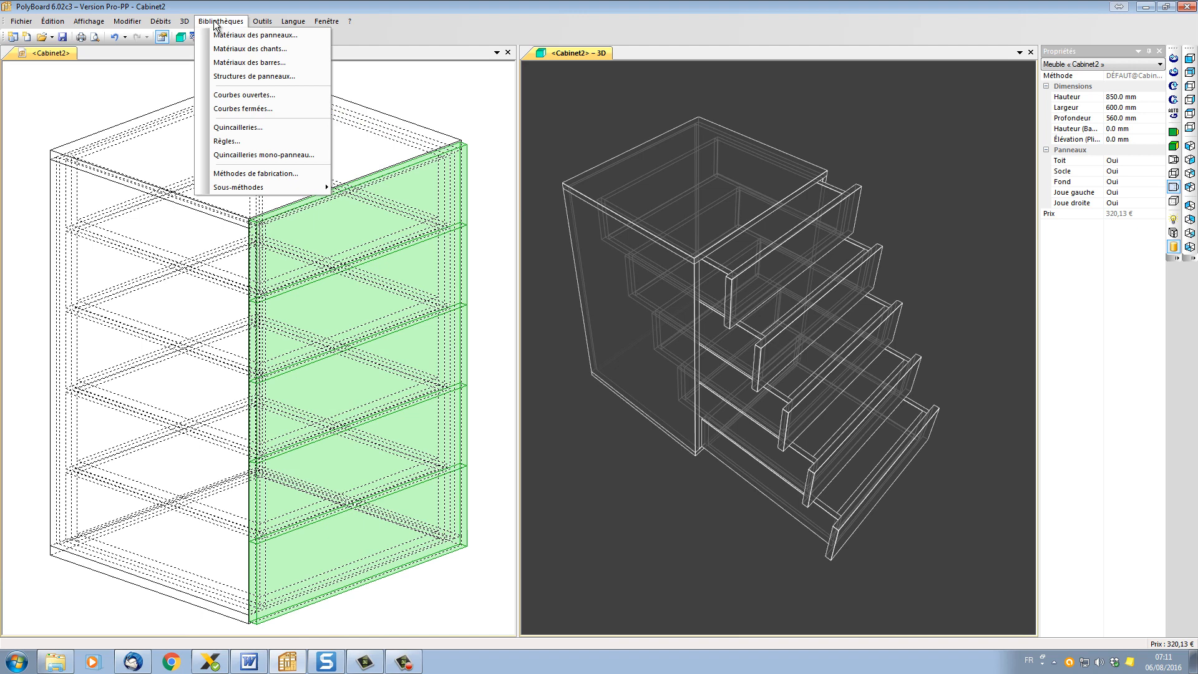
{"action": "left_click", "coordinate": [234, 174]}
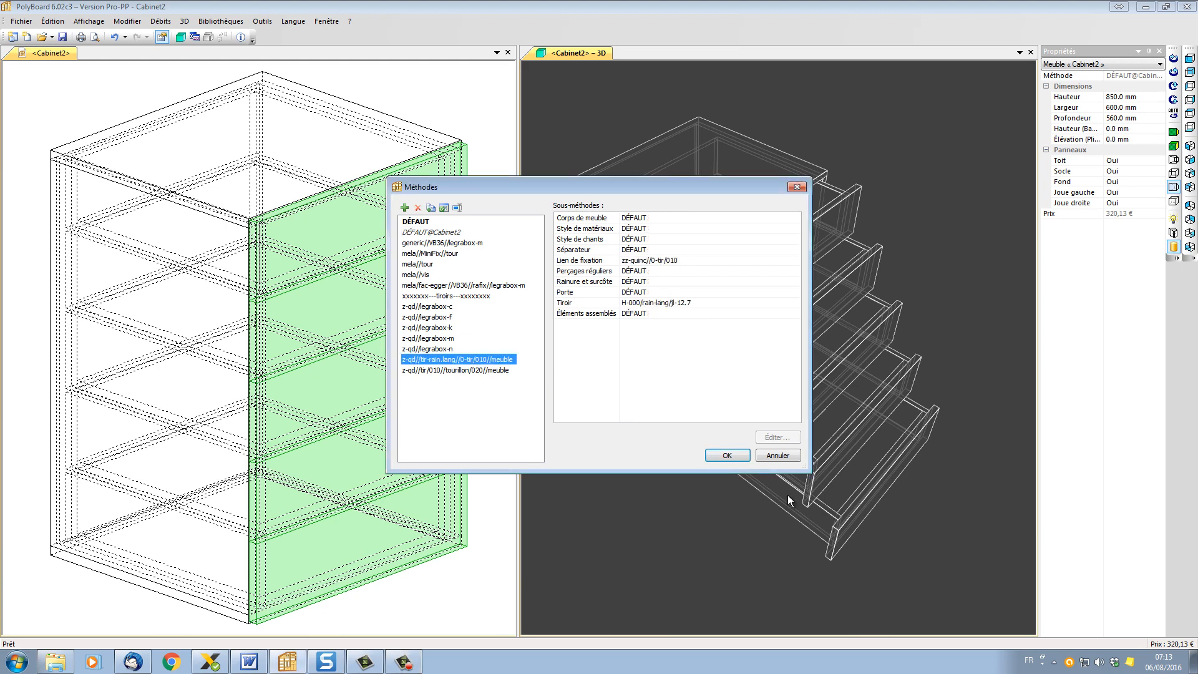
{"action": "left_click", "coordinate": [727, 455]}
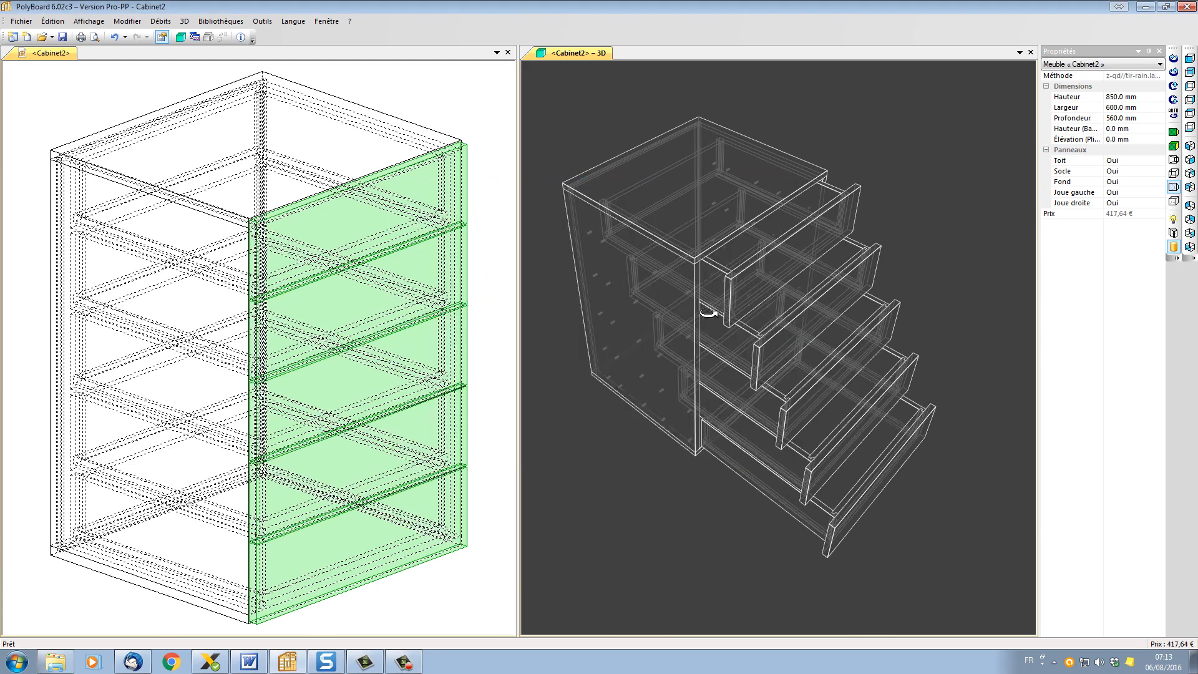
Step: Examine the drawer box joints and the drillings in the side panels close up in the 3D view
{"action": "left_click_drag", "start_coordinate": [690, 377], "coordinate": [691, 347]}
{"action": "scroll", "coordinate": [691, 347], "scroll_direction": "up", "scroll_amount": 6}
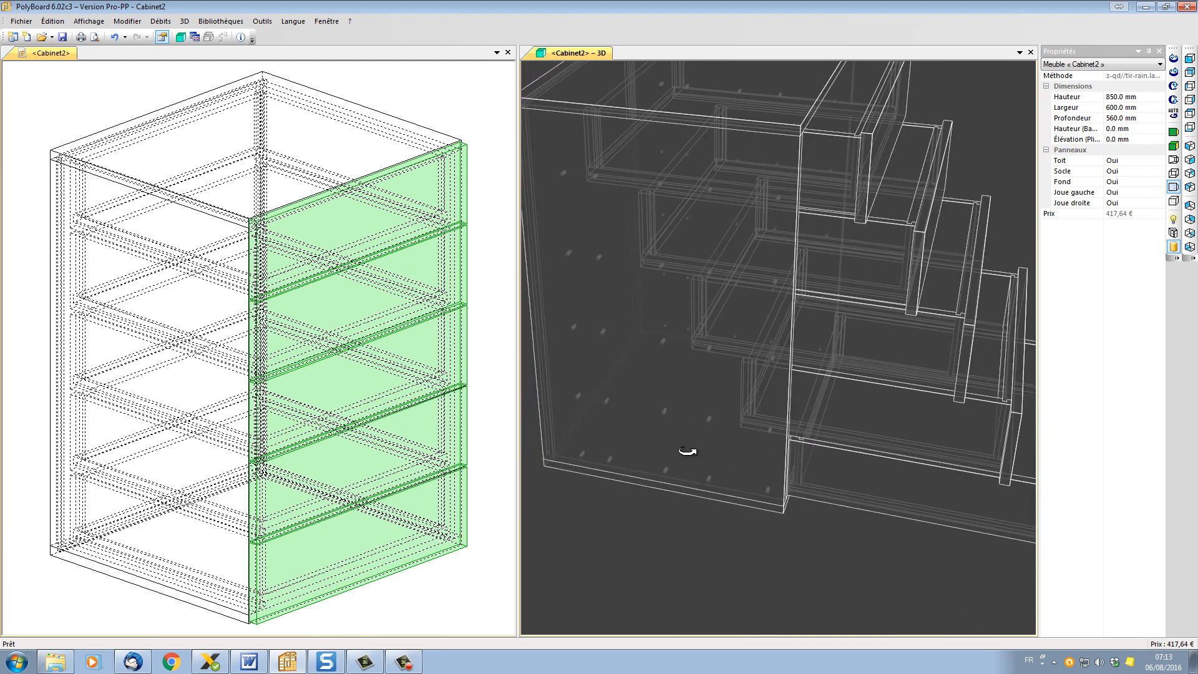
{"action": "scroll", "coordinate": [765, 342], "scroll_direction": "up", "scroll_amount": 2}
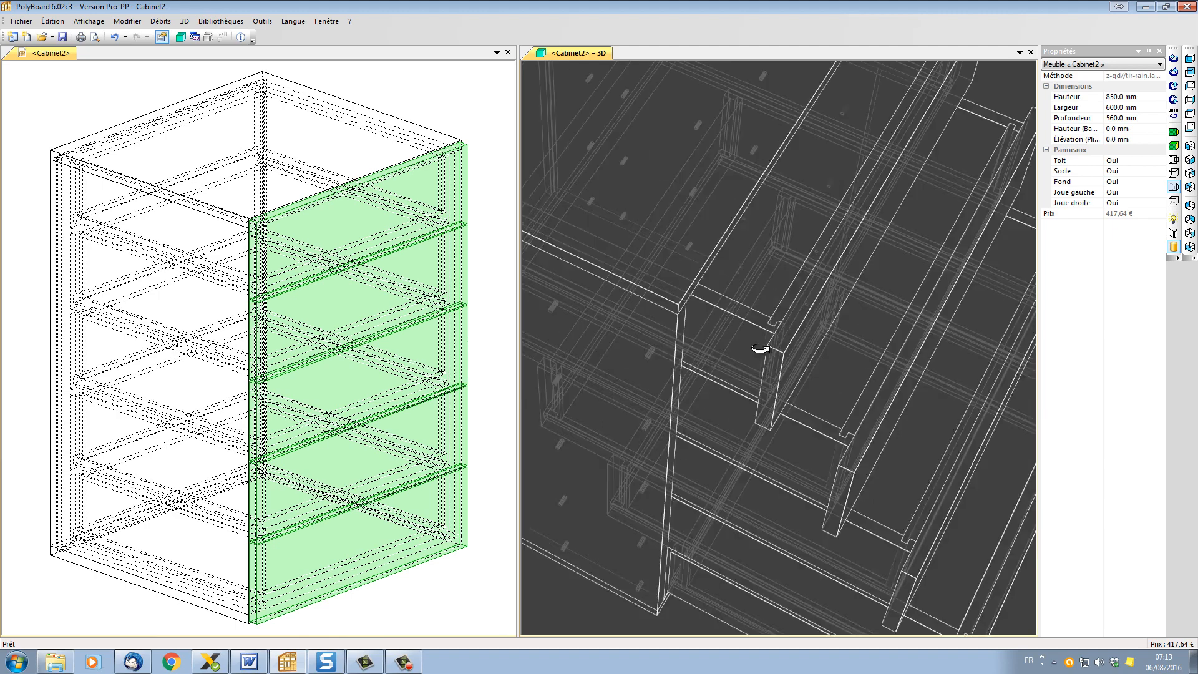
{"action": "scroll", "coordinate": [765, 386], "scroll_direction": "up", "scroll_amount": 2}
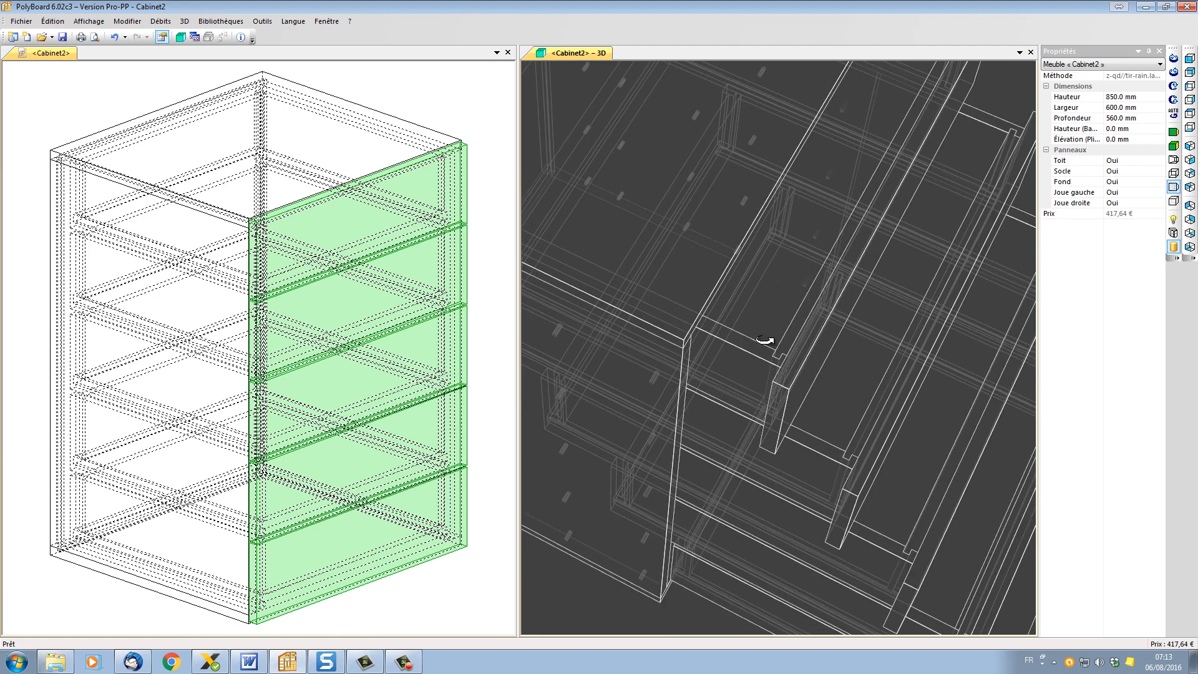
{"action": "scroll", "coordinate": [742, 421], "scroll_direction": "down", "scroll_amount": 4}
{"action": "scroll", "coordinate": [657, 353], "scroll_direction": "down", "scroll_amount": 3}
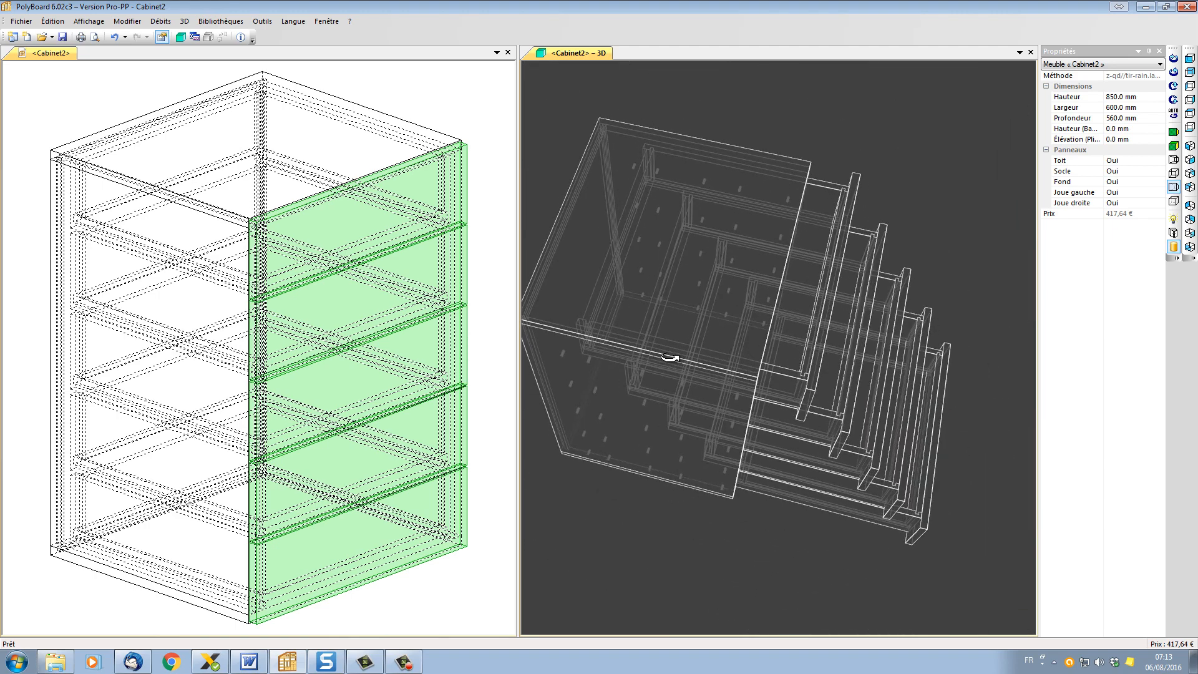
{"action": "scroll", "coordinate": [615, 337], "scroll_direction": "up", "scroll_amount": 3}
{"action": "scroll", "coordinate": [728, 387], "scroll_direction": "up", "scroll_amount": 2}
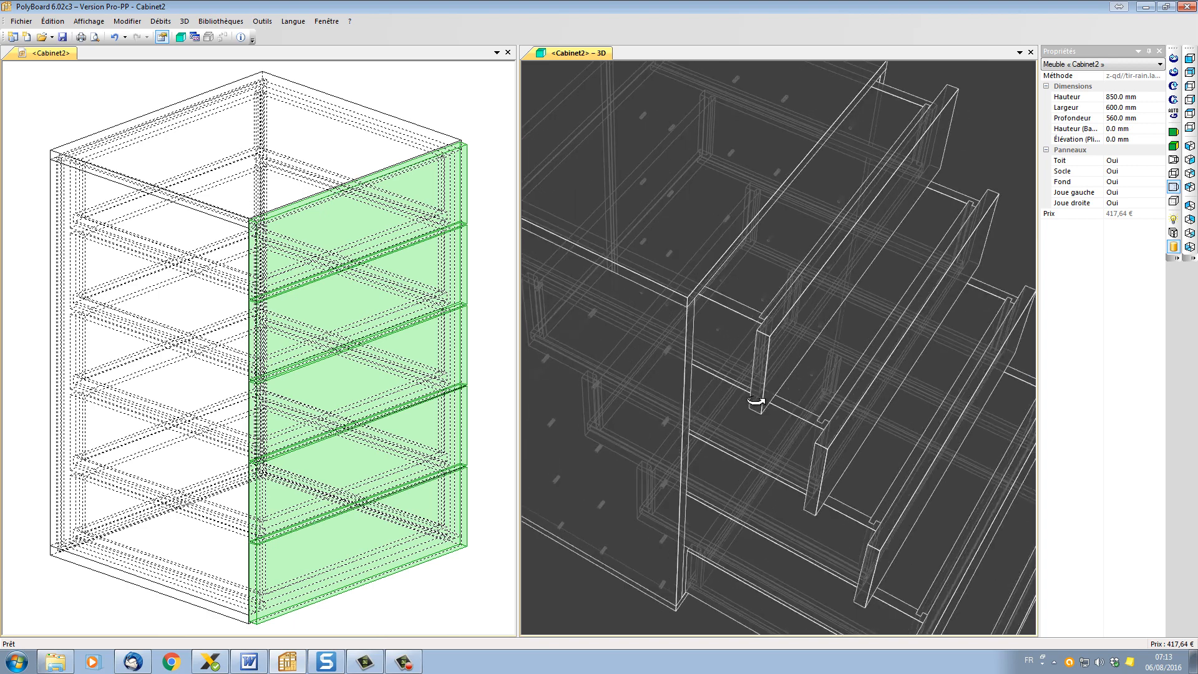
{"action": "scroll", "coordinate": [757, 406], "scroll_direction": "up", "scroll_amount": 2}
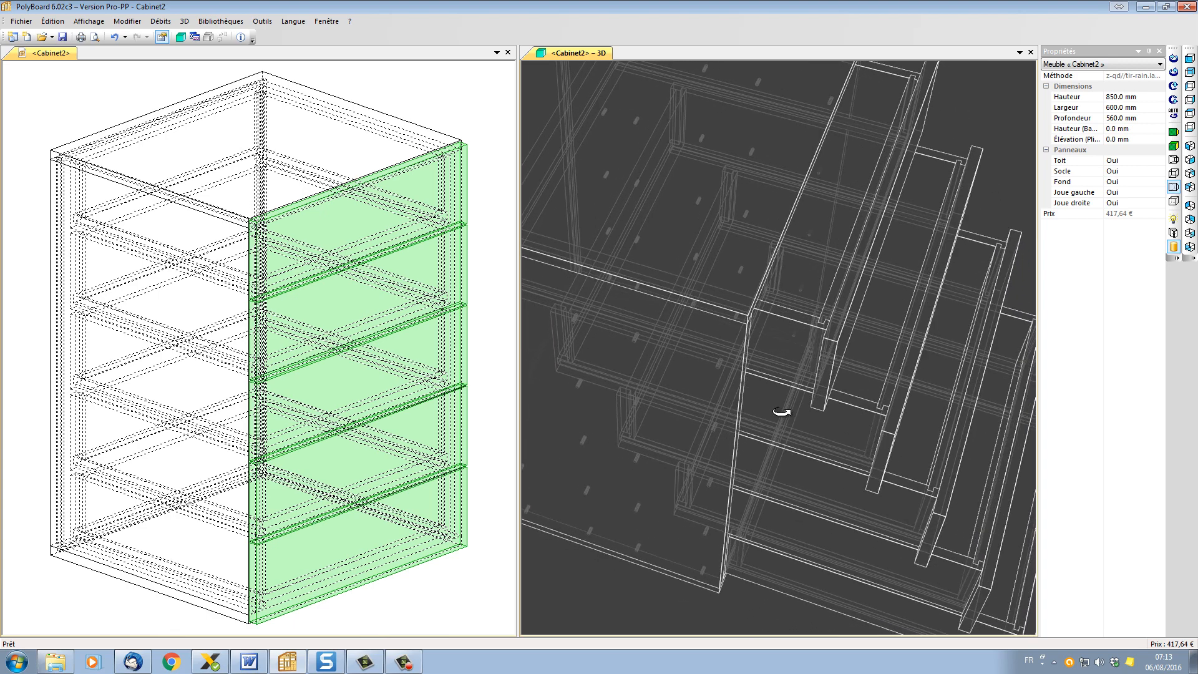
Step: Apply the manufacturing method z-qd//tir/010//tourillon/020//meuble to the cabinet
{"action": "left_click", "coordinate": [220, 20]}
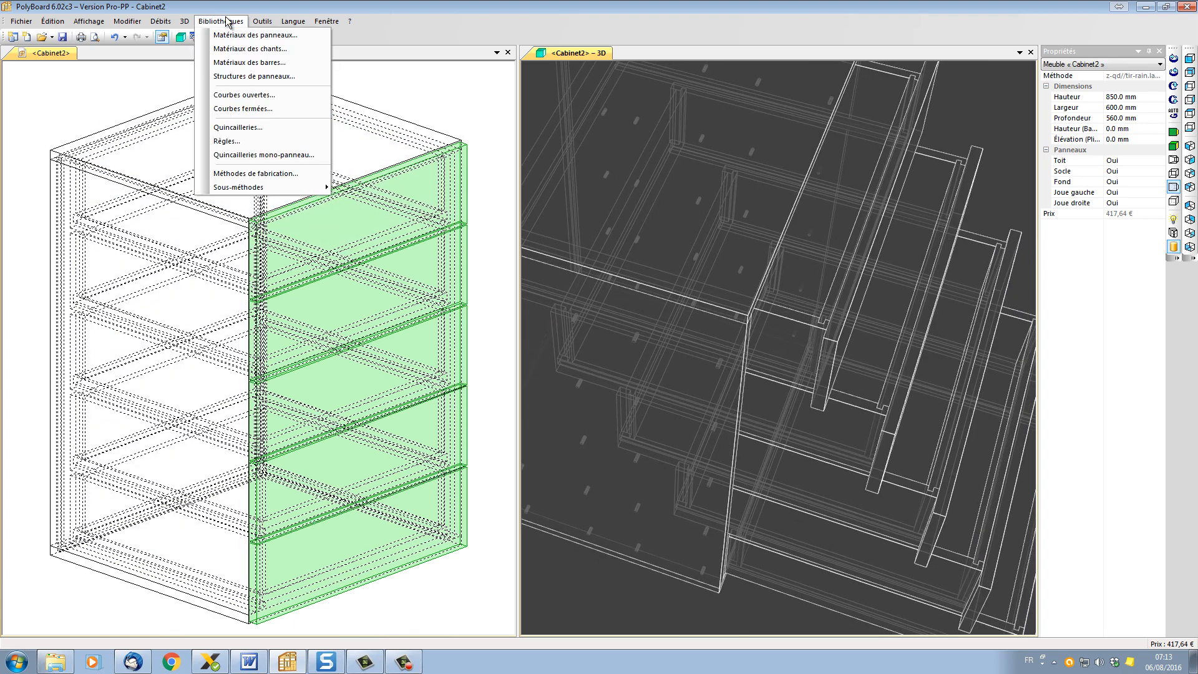
{"action": "left_click", "coordinate": [253, 174]}
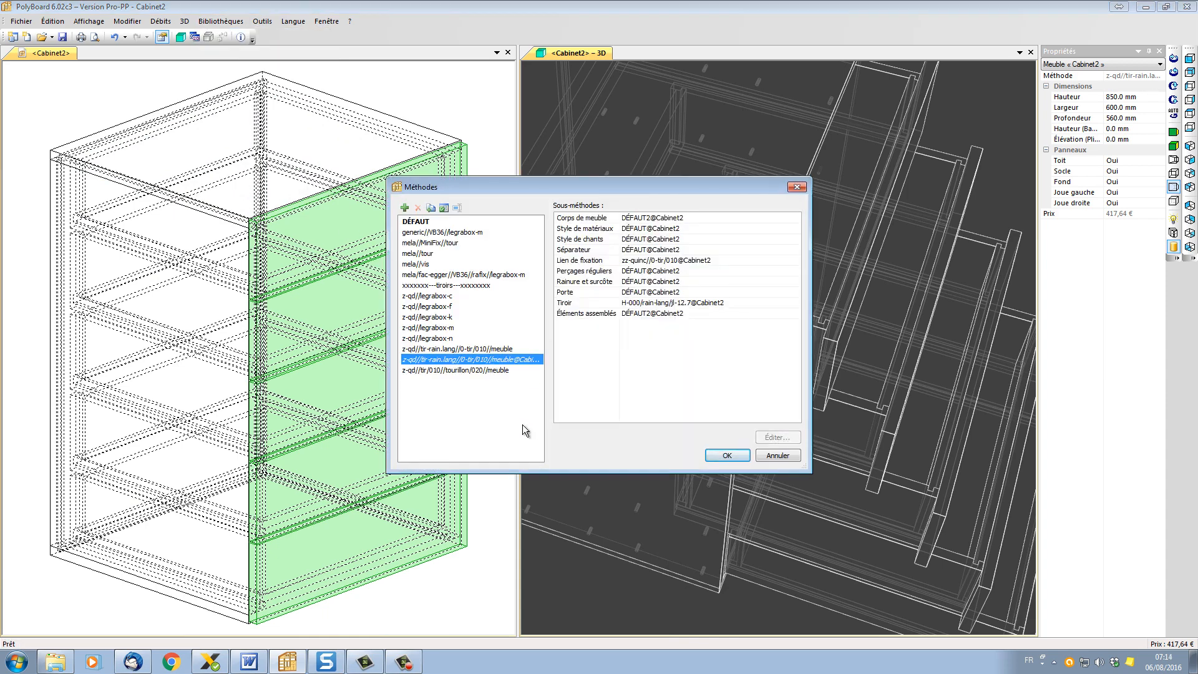
{"action": "left_click", "coordinate": [446, 371]}
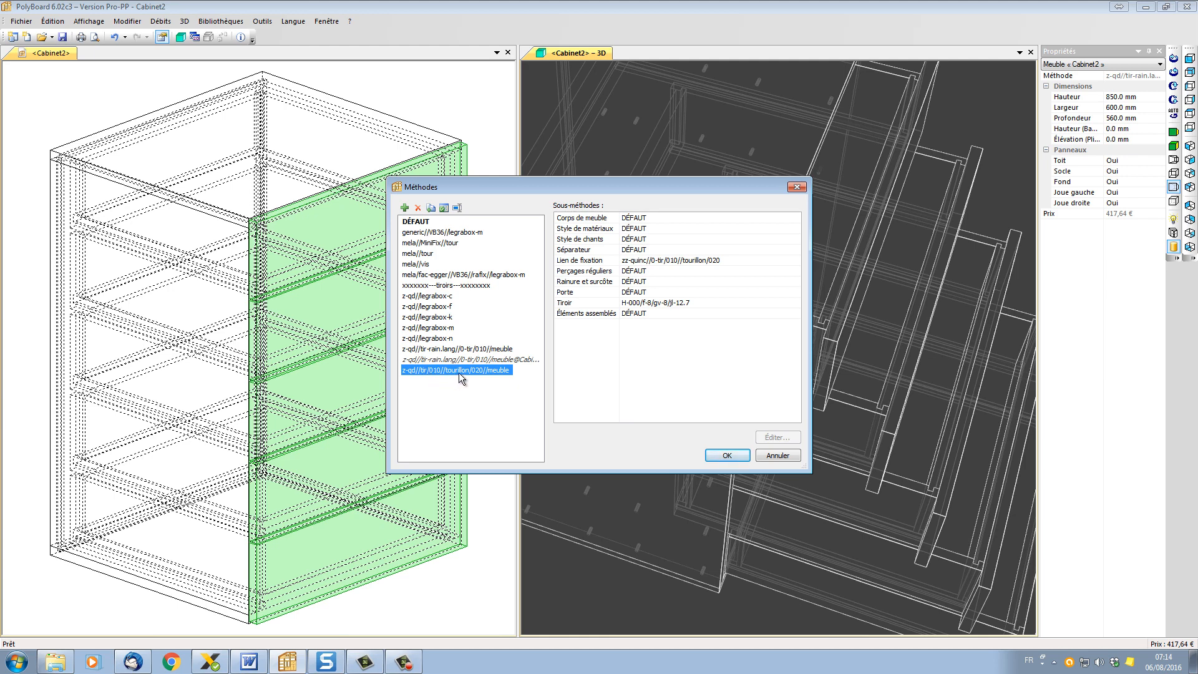
{"action": "left_click", "coordinate": [729, 455]}
Step: Reduce the multiple drawer to three panels
{"action": "left_click", "coordinate": [591, 358]}
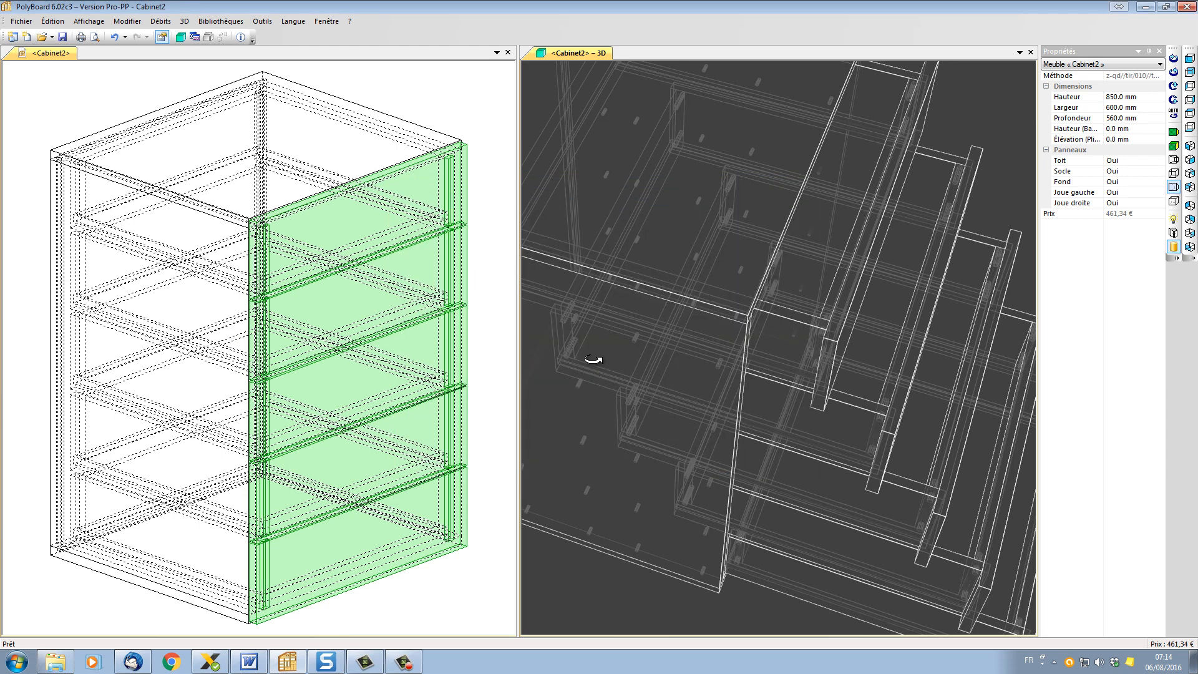
{"action": "left_click_drag", "start_coordinate": [686, 388], "coordinate": [762, 334]}
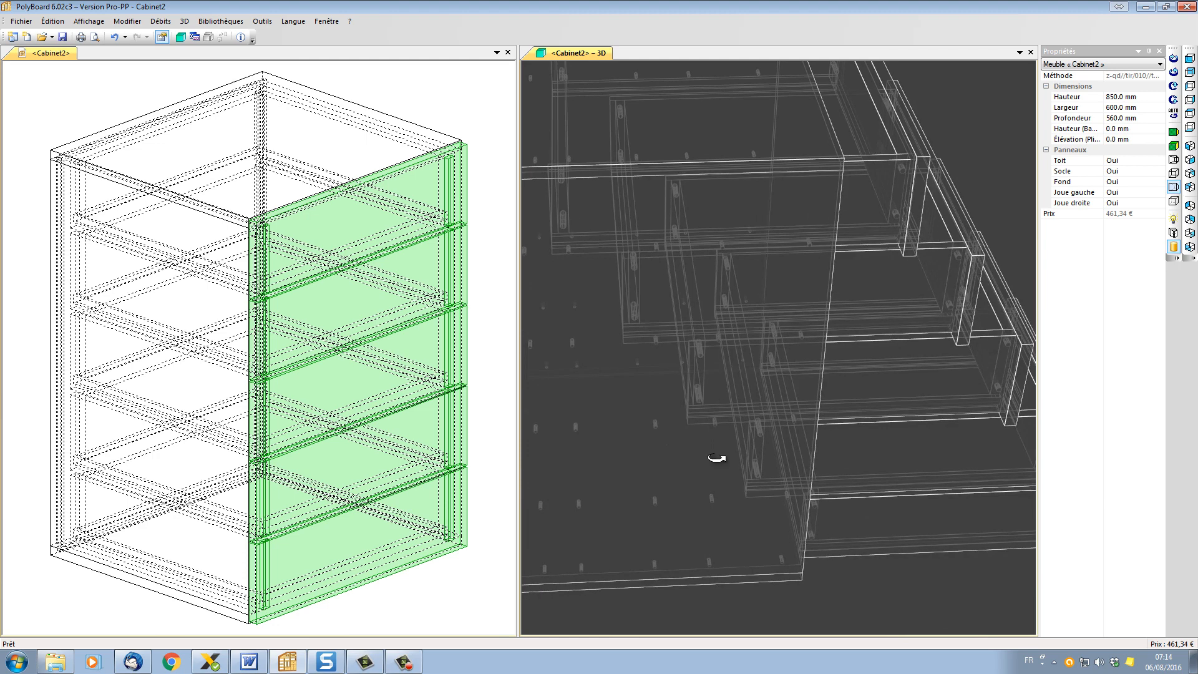
{"action": "left_click_drag", "start_coordinate": [709, 446], "coordinate": [815, 262]}
{"action": "scroll", "coordinate": [717, 267], "scroll_direction": "down", "scroll_amount": 5}
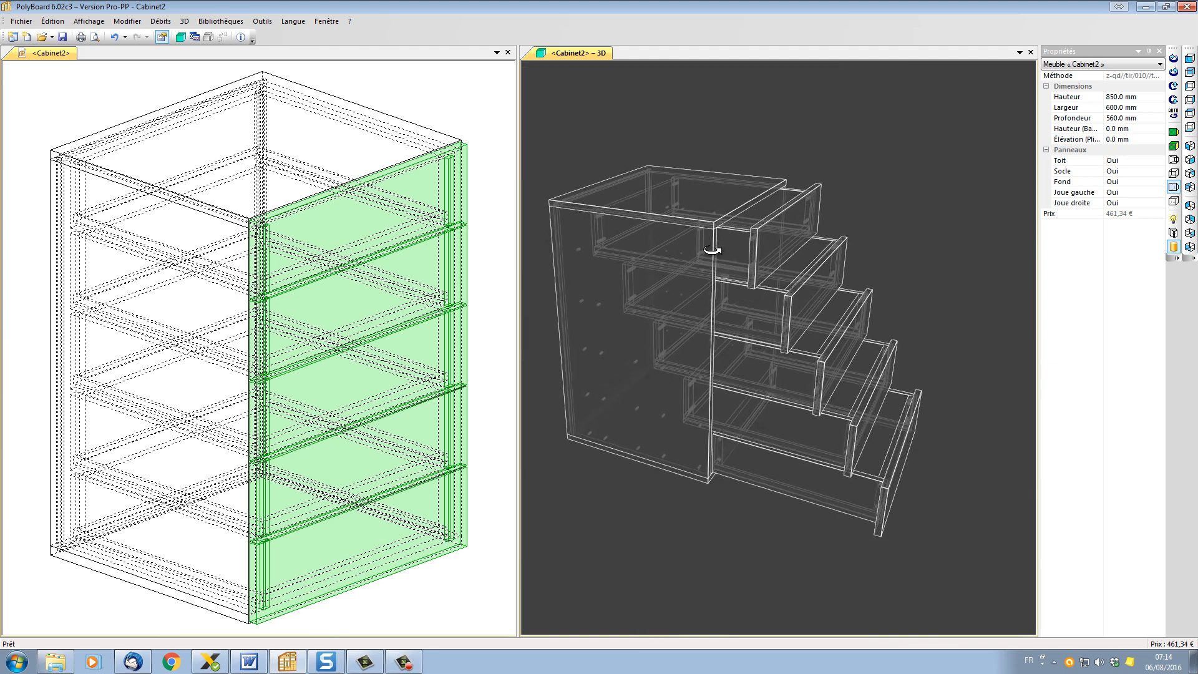
{"action": "left_click", "coordinate": [462, 156]}
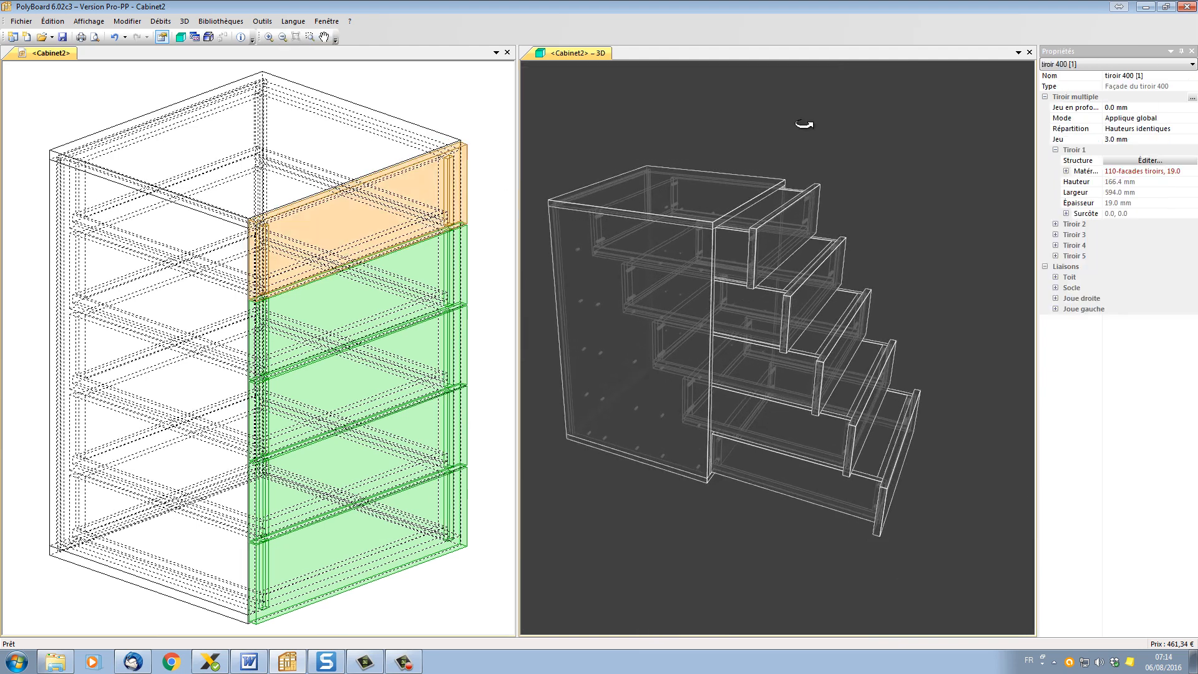
{"action": "left_click", "coordinate": [1192, 98]}
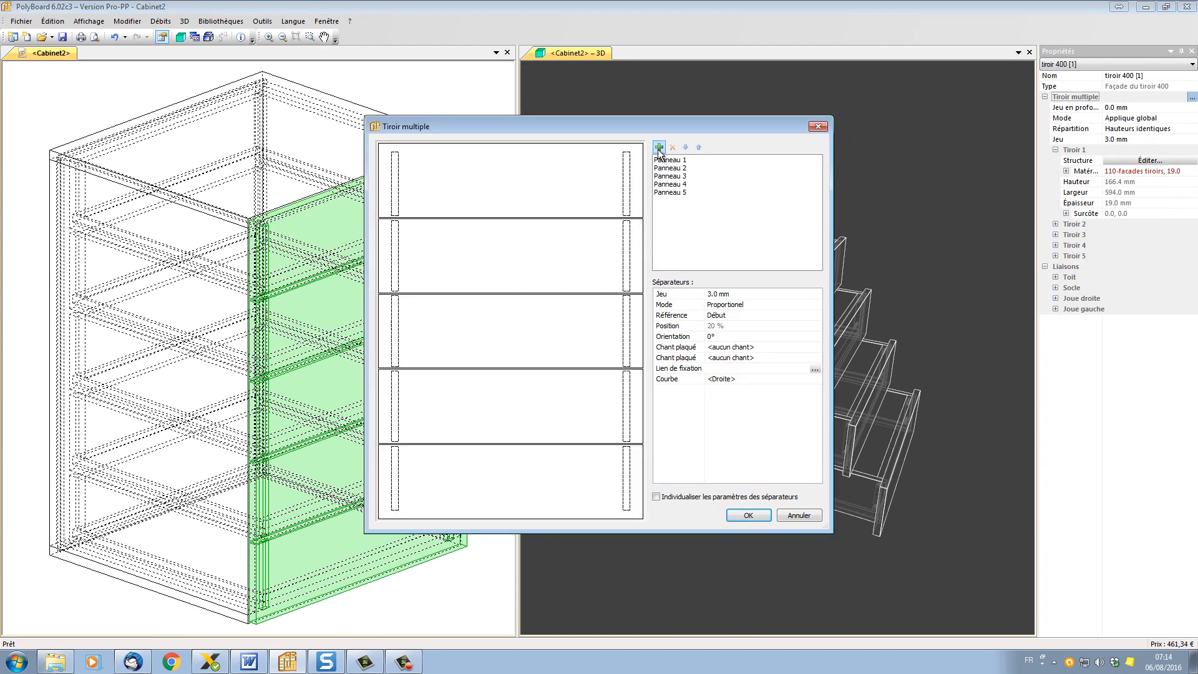
{"action": "left_click", "coordinate": [659, 148]}
{"action": "left_click", "coordinate": [673, 147]}
{"action": "left_click", "coordinate": [672, 147]}
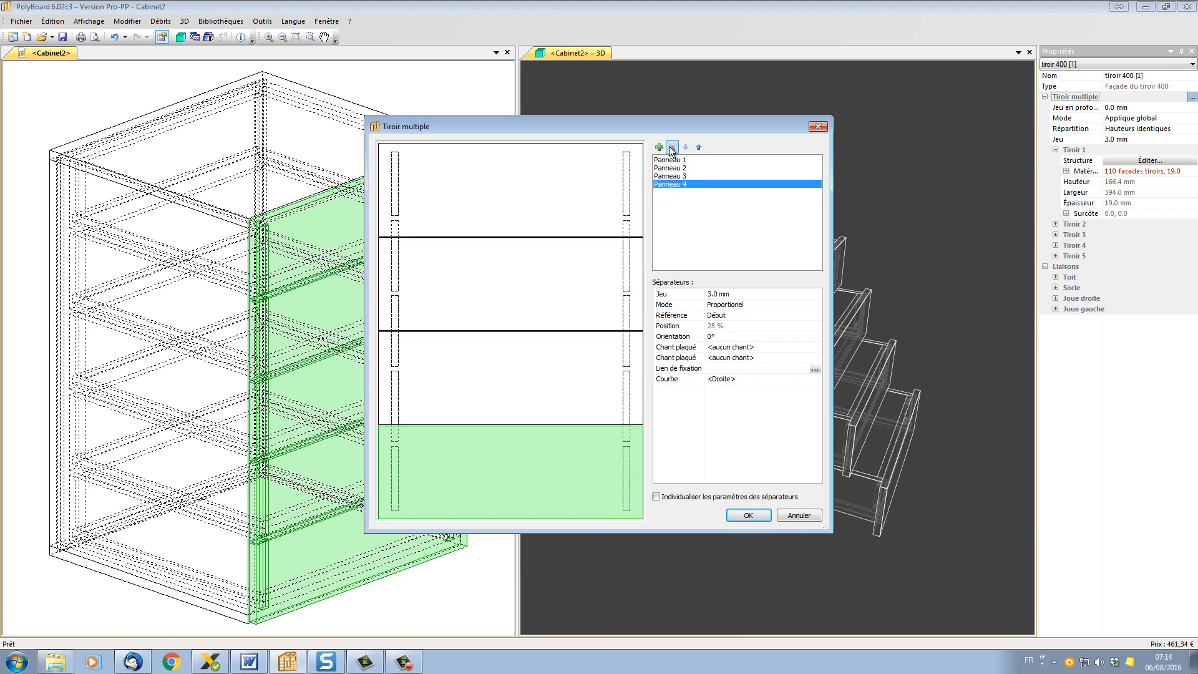
{"action": "left_click", "coordinate": [672, 147]}
{"action": "left_click", "coordinate": [752, 514]}
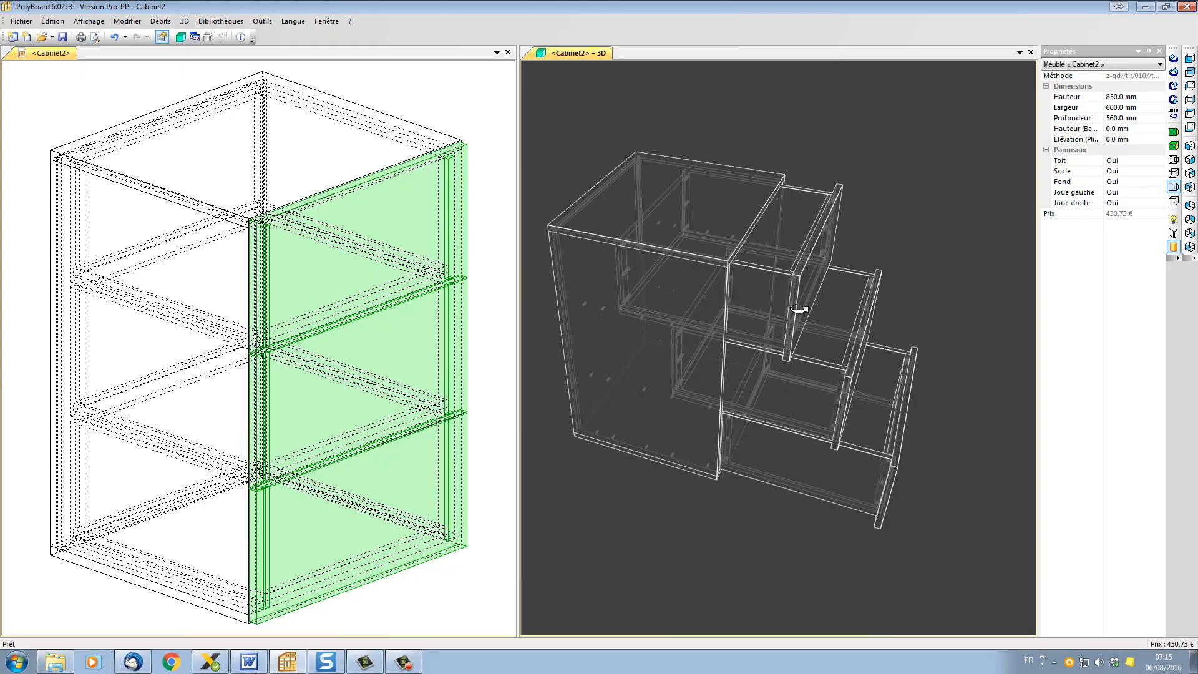
{"action": "scroll", "coordinate": [792, 311], "scroll_direction": "up", "scroll_amount": 5}
{"action": "left_click_drag", "start_coordinate": [797, 329], "coordinate": [834, 343]}
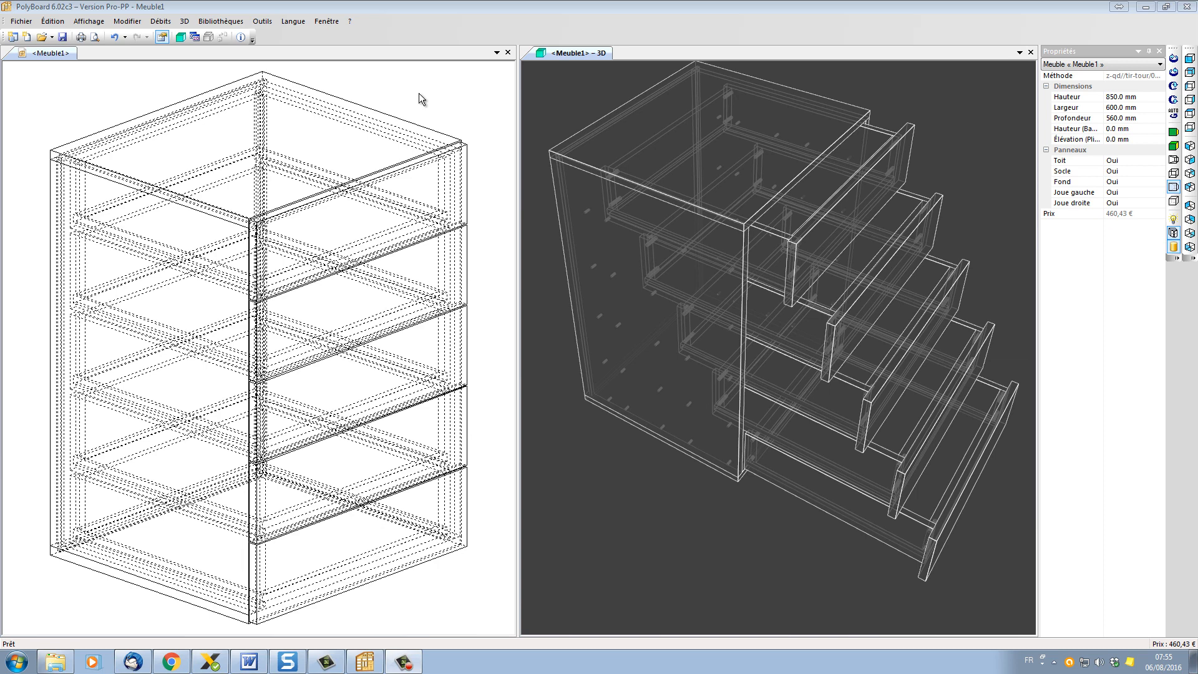
Step: Apply the manufacturing method z-qd//legrabox-m to the cabinet
{"action": "left_click", "coordinate": [221, 21]}
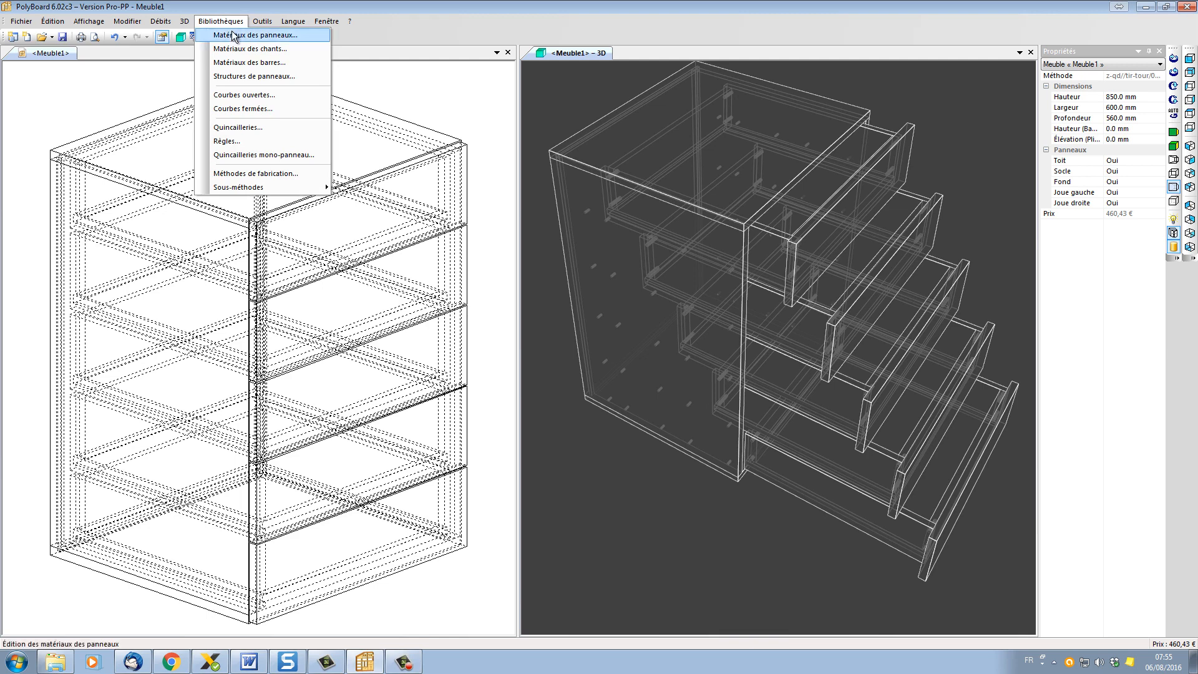
{"action": "left_click", "coordinate": [239, 173]}
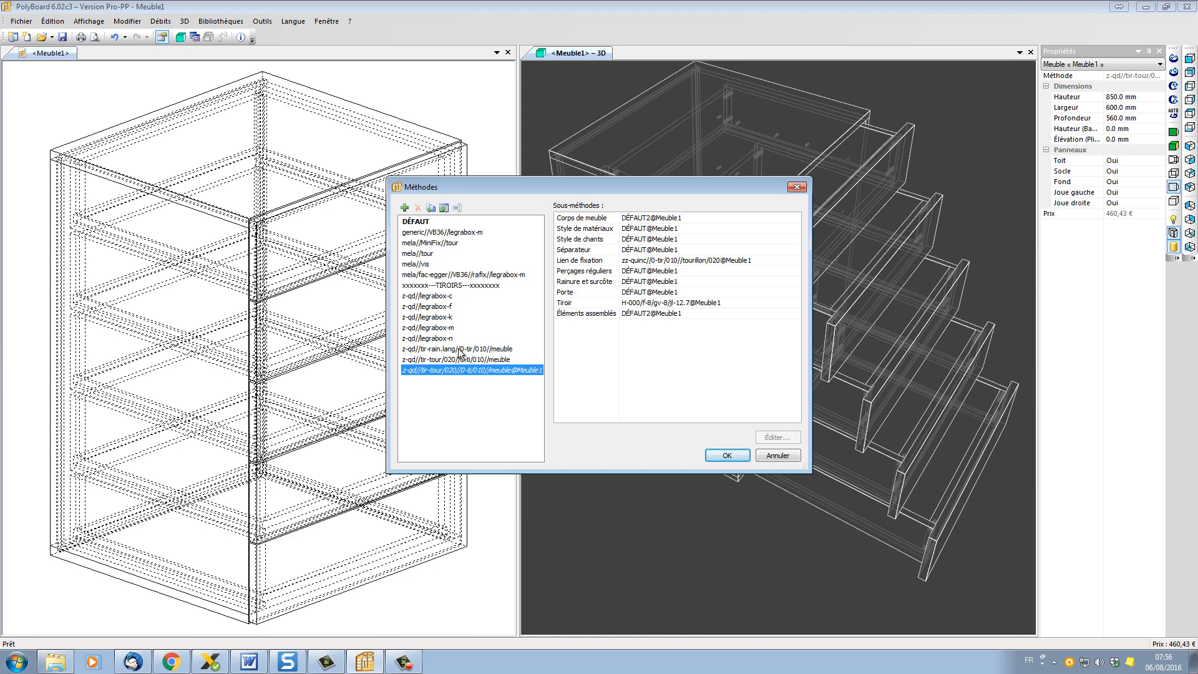
{"action": "left_click", "coordinate": [414, 327]}
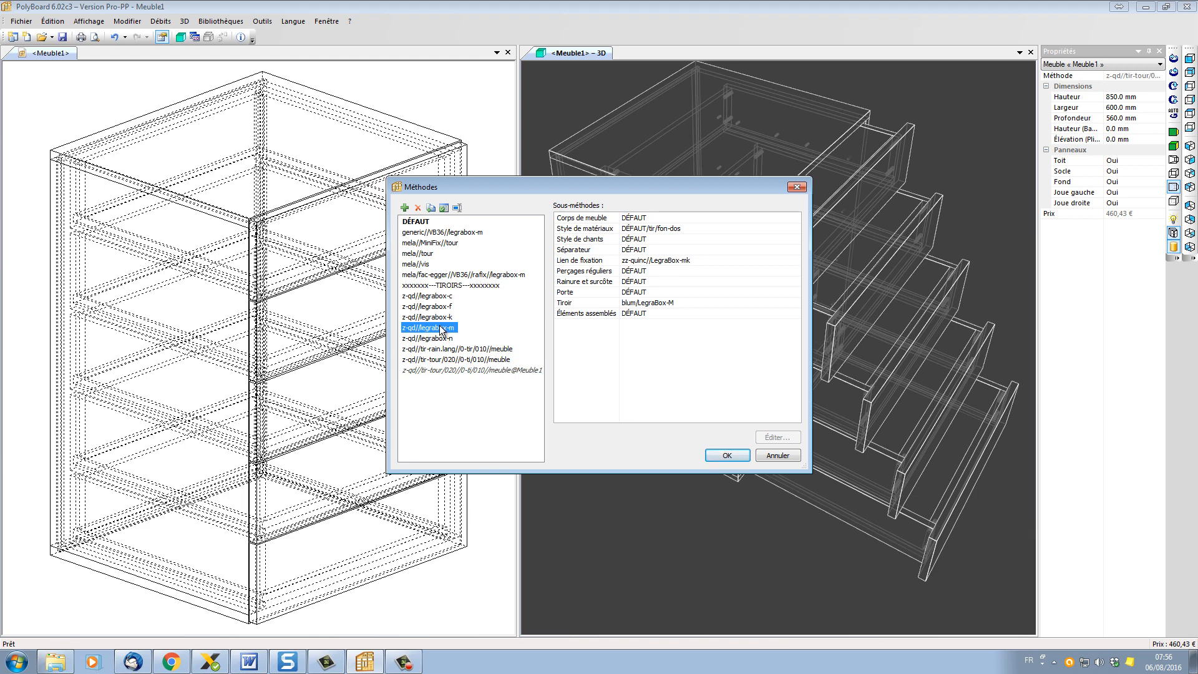
{"action": "left_click", "coordinate": [727, 455]}
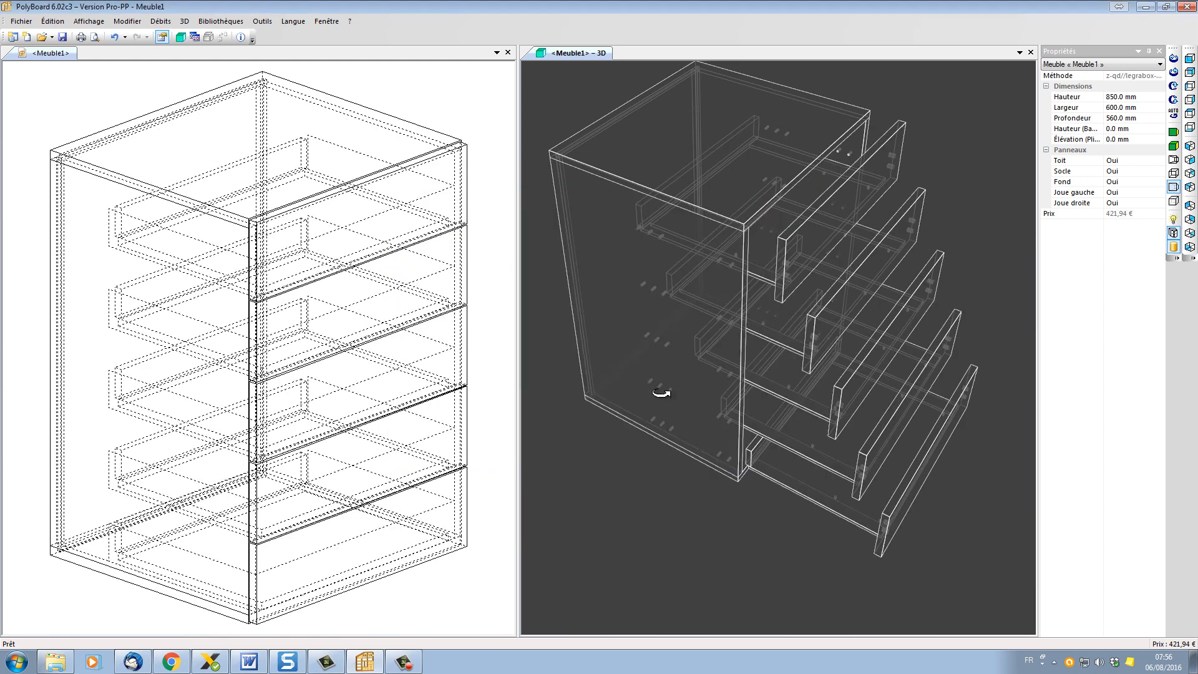
{"action": "left_click_drag", "start_coordinate": [743, 506], "coordinate": [728, 419]}
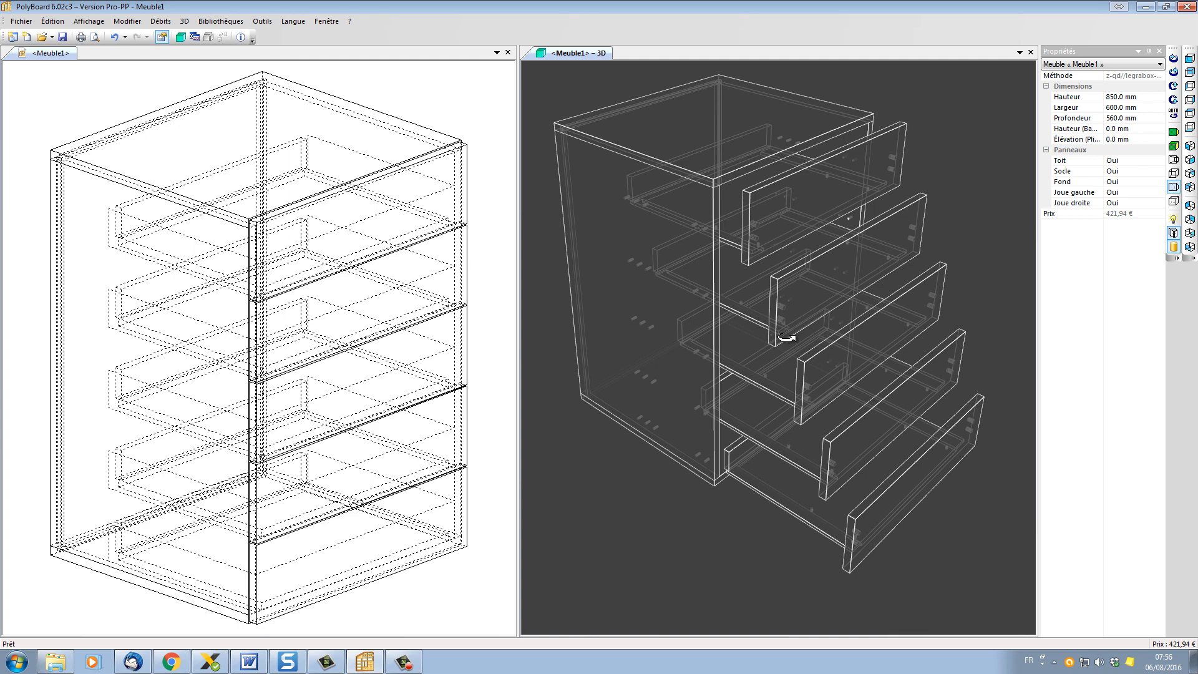
{"action": "left_click_drag", "start_coordinate": [787, 338], "coordinate": [589, 175]}
{"action": "scroll", "coordinate": [716, 227], "scroll_direction": "up", "scroll_amount": 3}
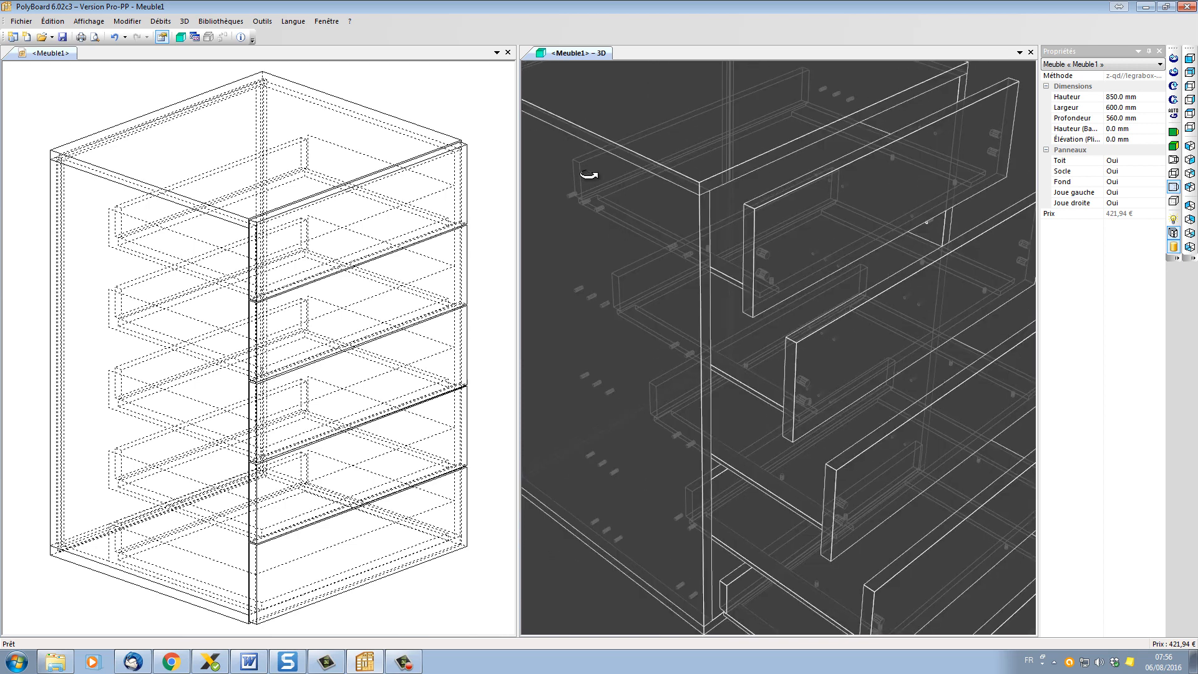
{"action": "scroll", "coordinate": [757, 339], "scroll_direction": "down", "scroll_amount": 5}
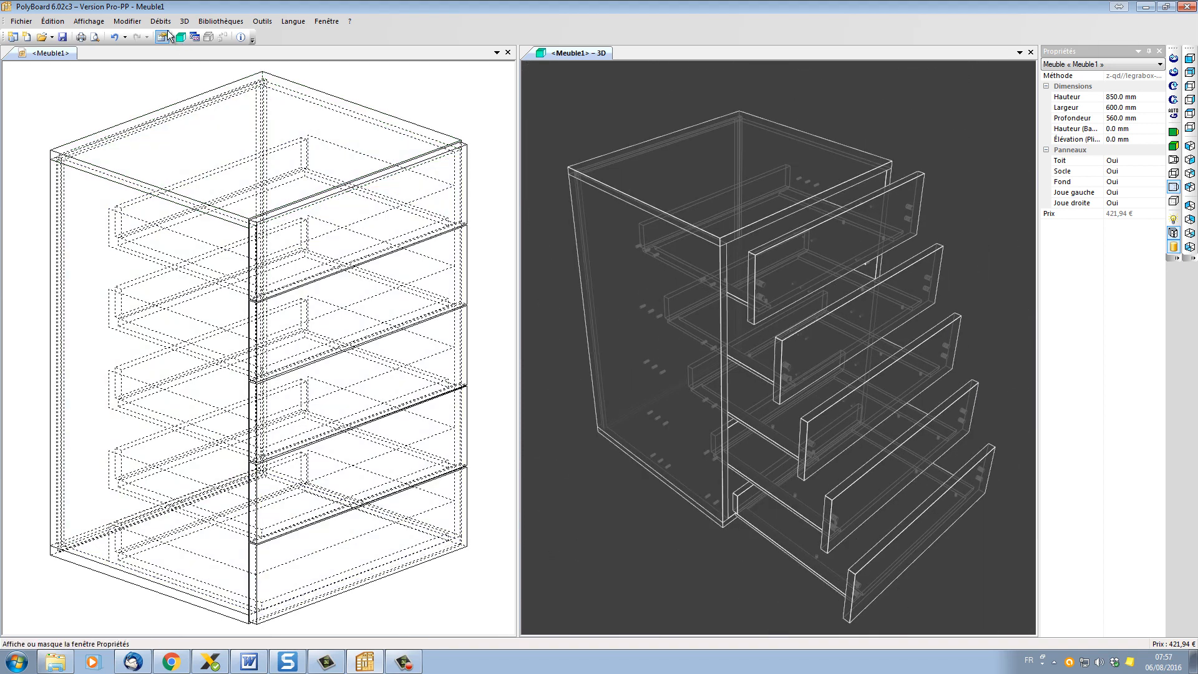
Step: Apply the manufacturing method z-qd//legrabox-k to the cabinet
{"action": "left_click", "coordinate": [162, 37]}
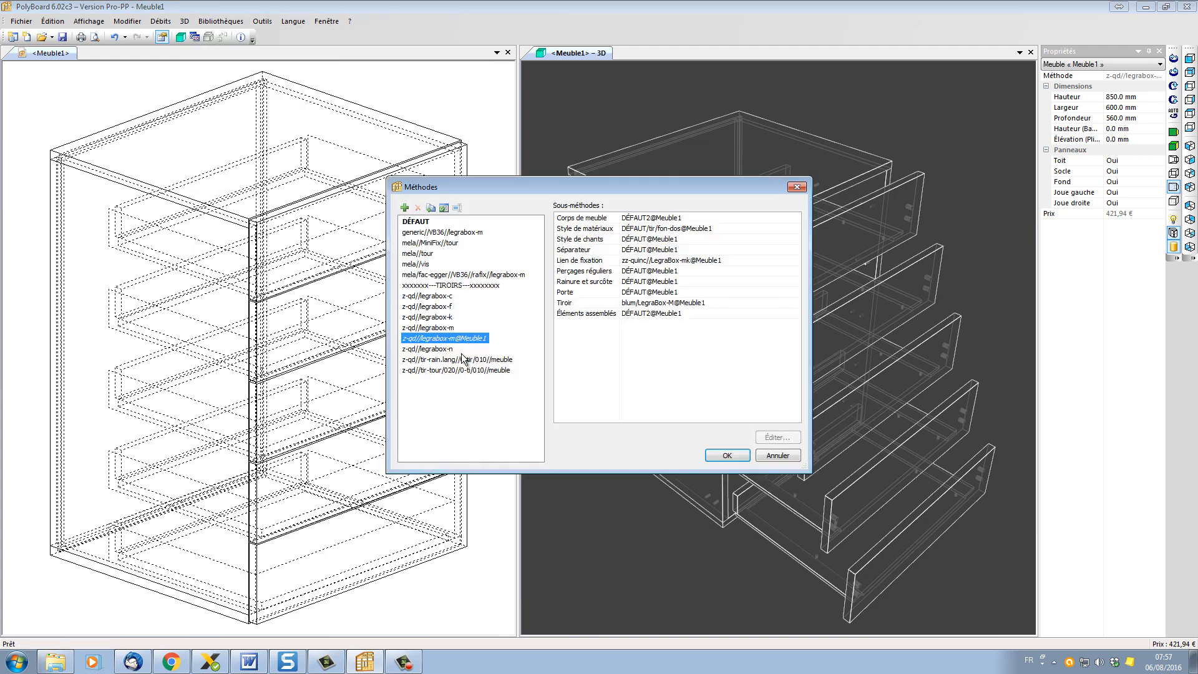
{"action": "left_click", "coordinate": [441, 318]}
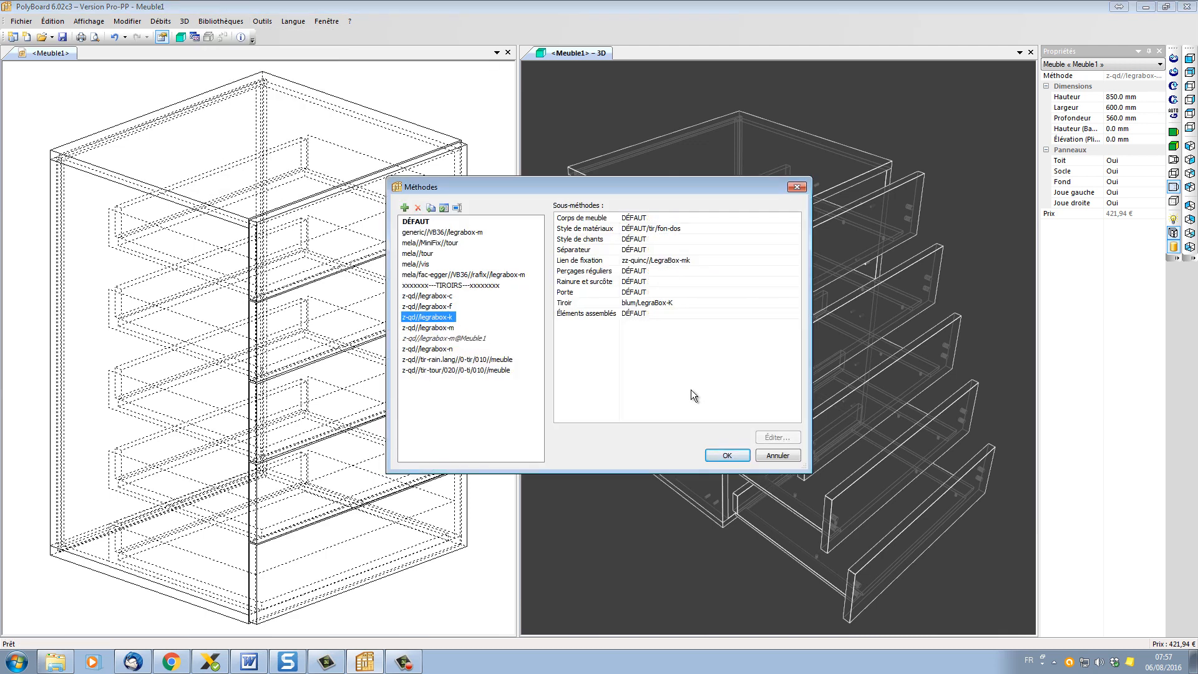
{"action": "left_click", "coordinate": [727, 455]}
{"action": "left_click_drag", "start_coordinate": [773, 339], "coordinate": [783, 302]}
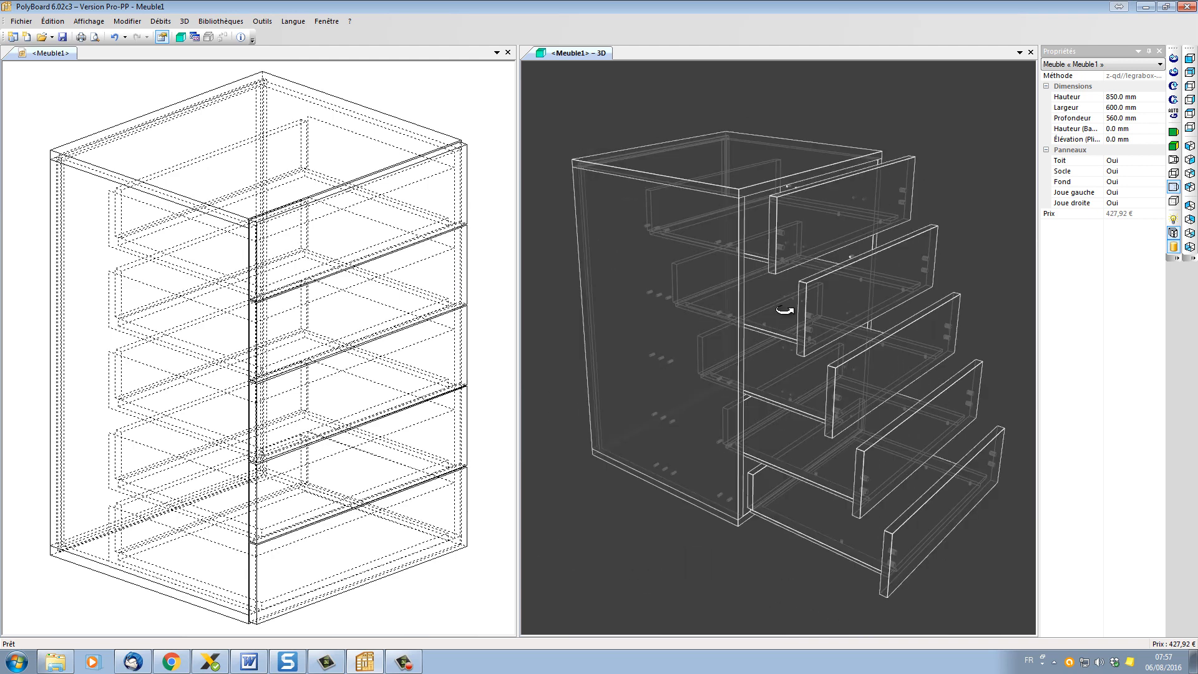
Step: Try to increase the multiple drawer to seven panels
{"action": "left_click", "coordinate": [461, 148]}
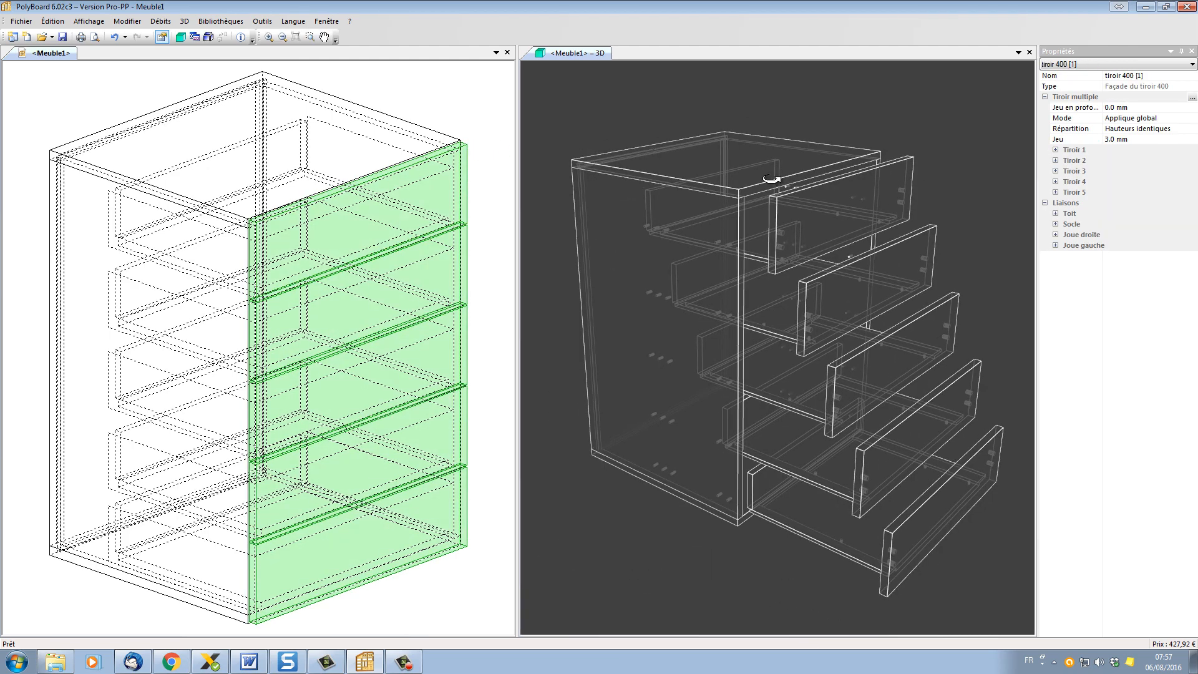
{"action": "left_click", "coordinate": [1192, 97]}
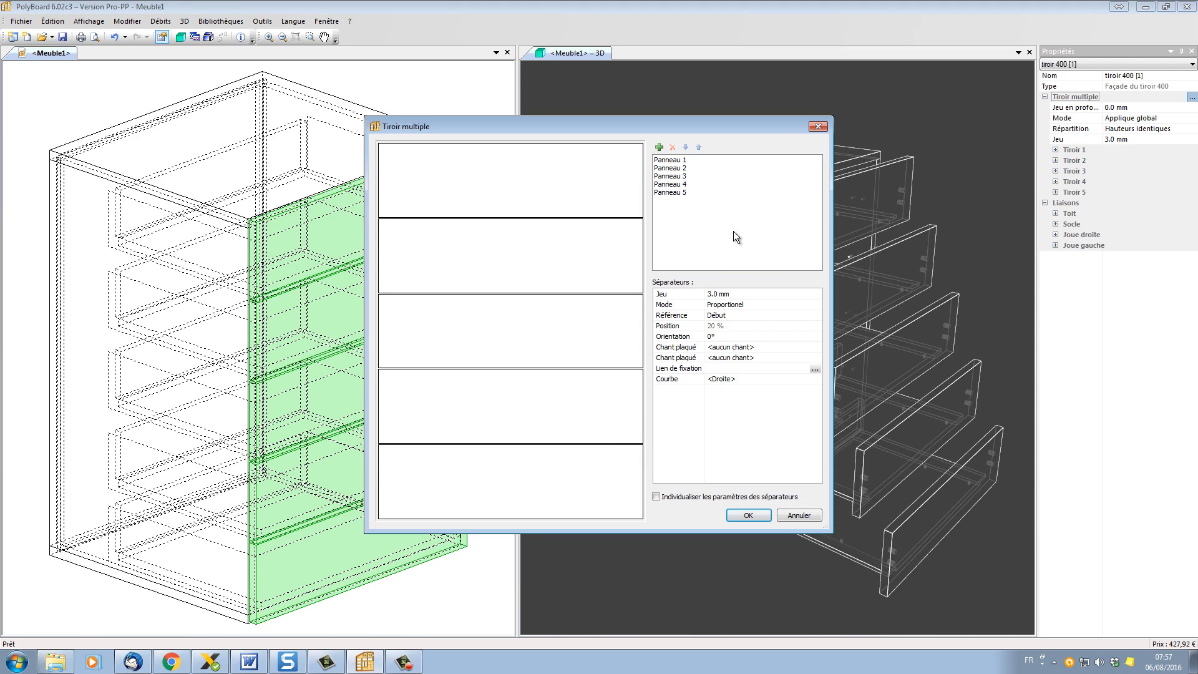
{"action": "left_click", "coordinate": [659, 148]}
{"action": "left_click", "coordinate": [659, 148]}
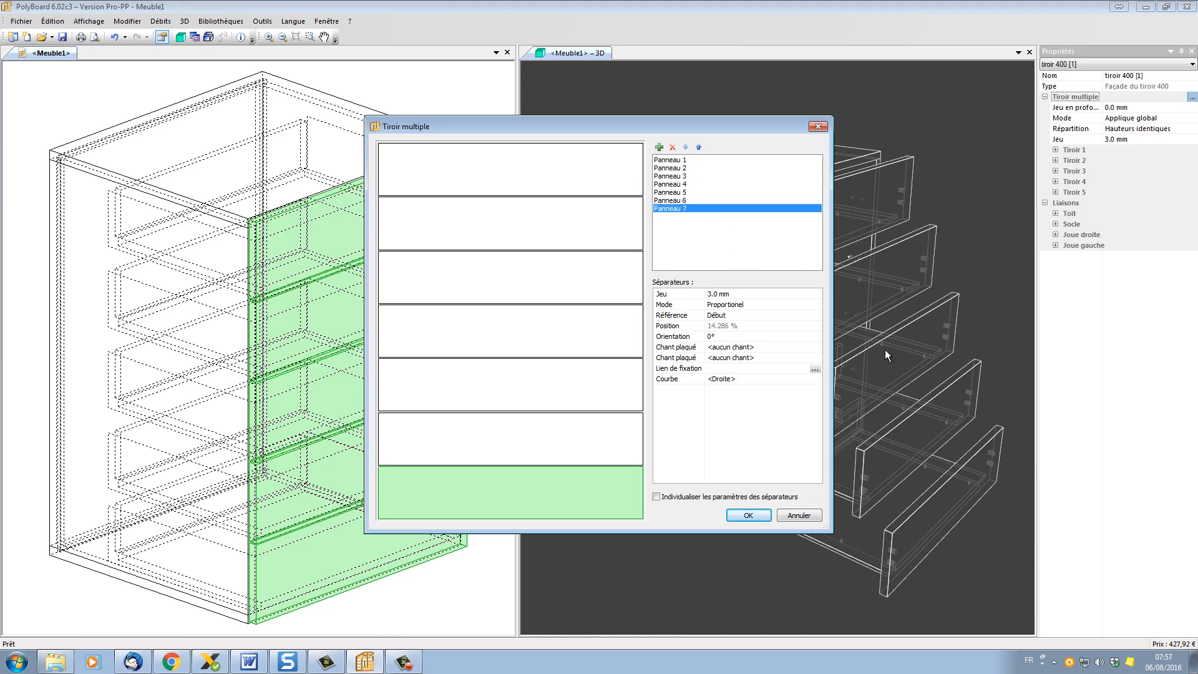
{"action": "key", "text": "Return"}
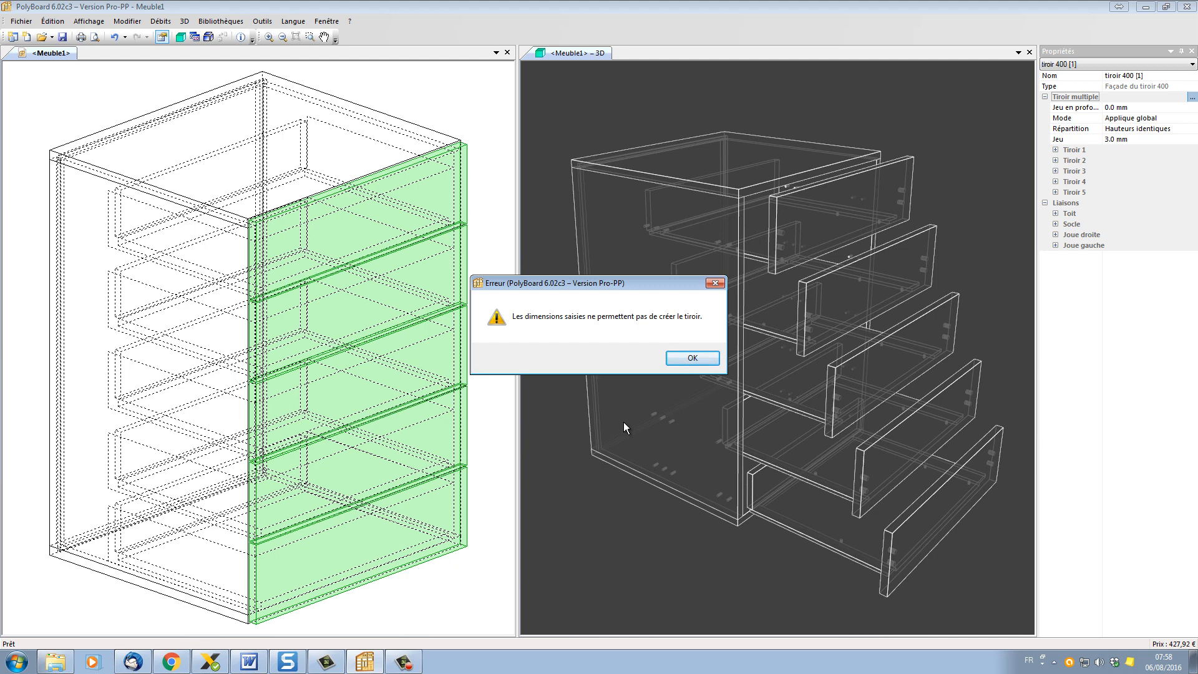
{"action": "key", "text": "Return"}
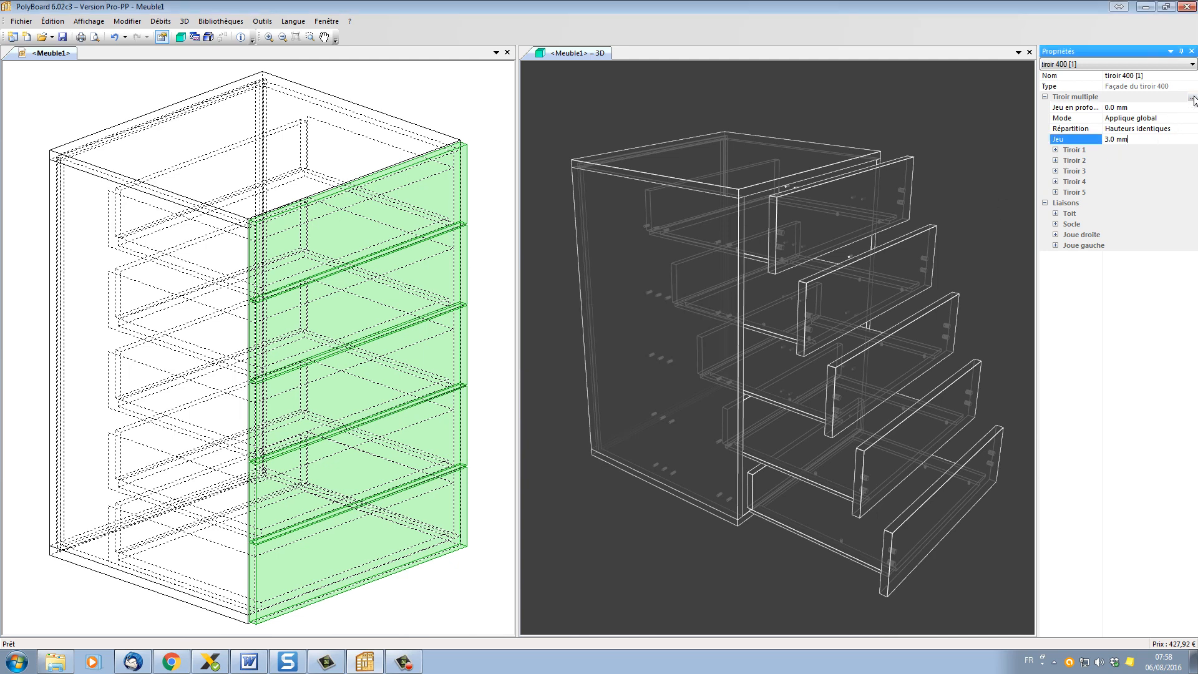
Step: Apply the manufacturing method z-qd//legrabox-n to the cabinet
{"action": "left_click", "coordinate": [208, 21]}
{"action": "left_click", "coordinate": [228, 172]}
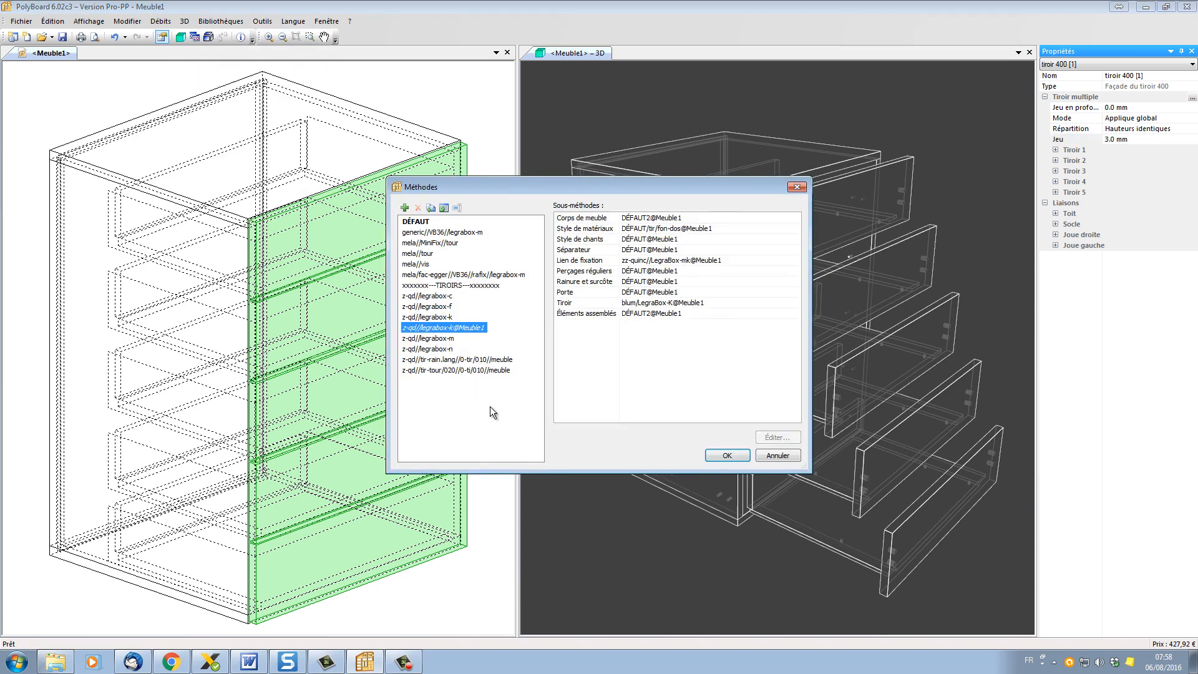
{"action": "left_click", "coordinate": [437, 348]}
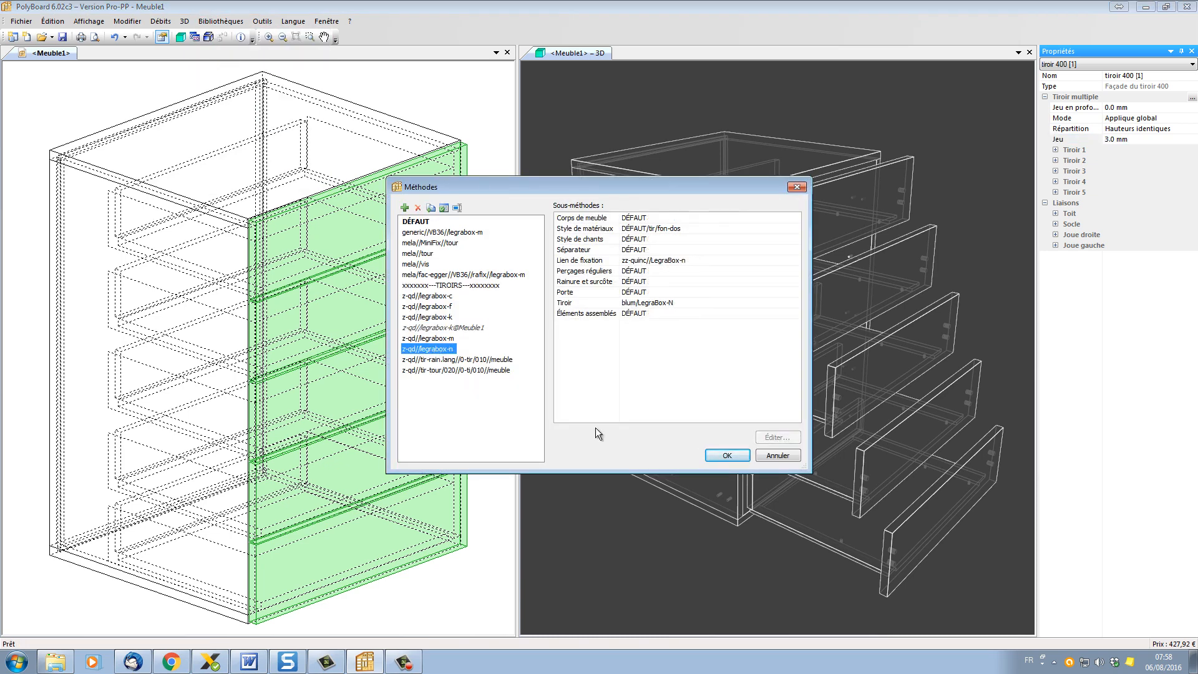
{"action": "left_click", "coordinate": [726, 455]}
{"action": "key", "text": "Return"}
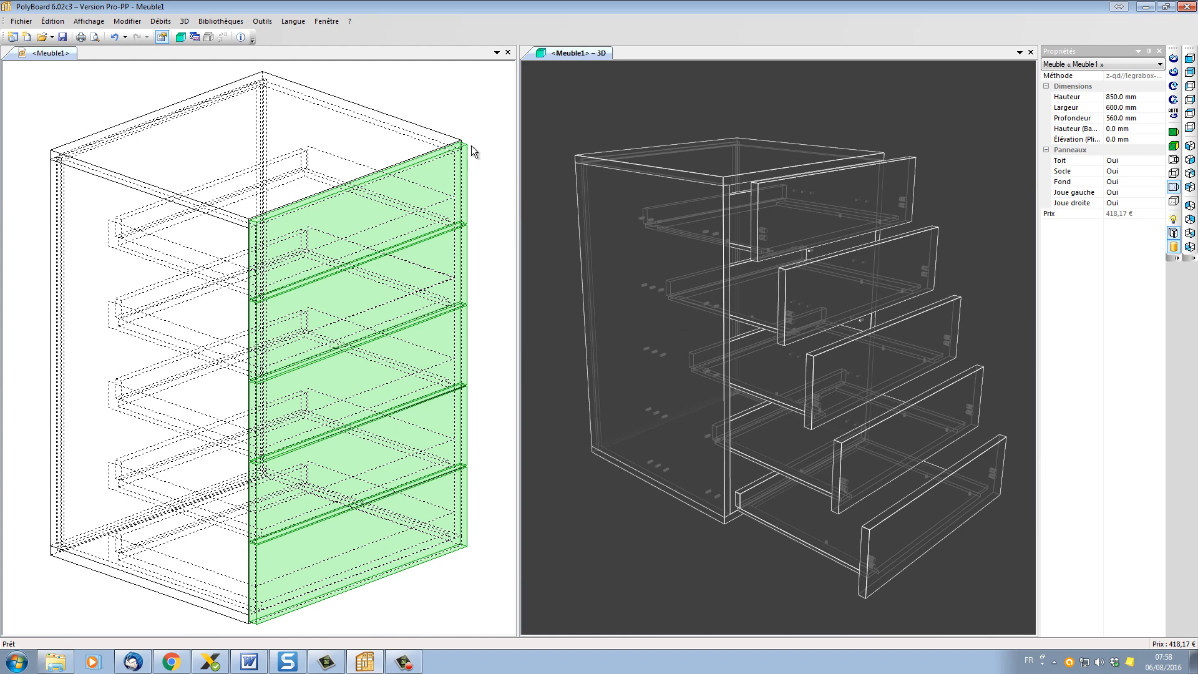
Step: Increase the multiple drawer to eight panels
{"action": "left_click", "coordinate": [461, 168]}
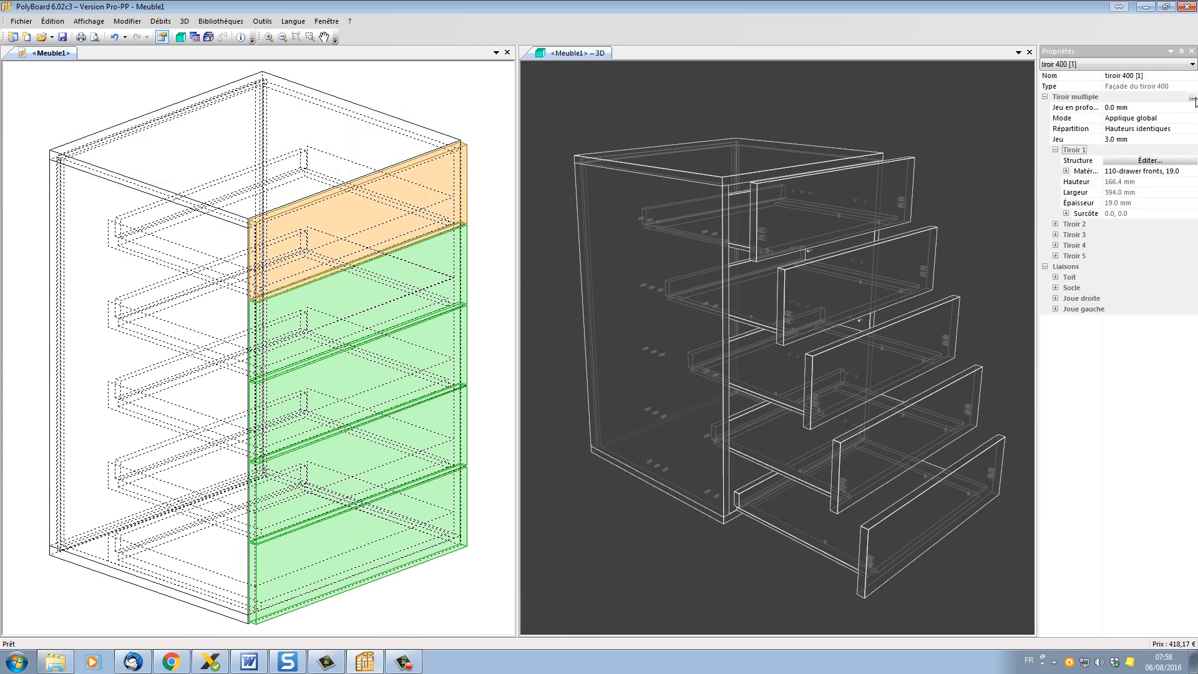
{"action": "left_click", "coordinate": [1191, 98]}
{"action": "left_click", "coordinate": [658, 147]}
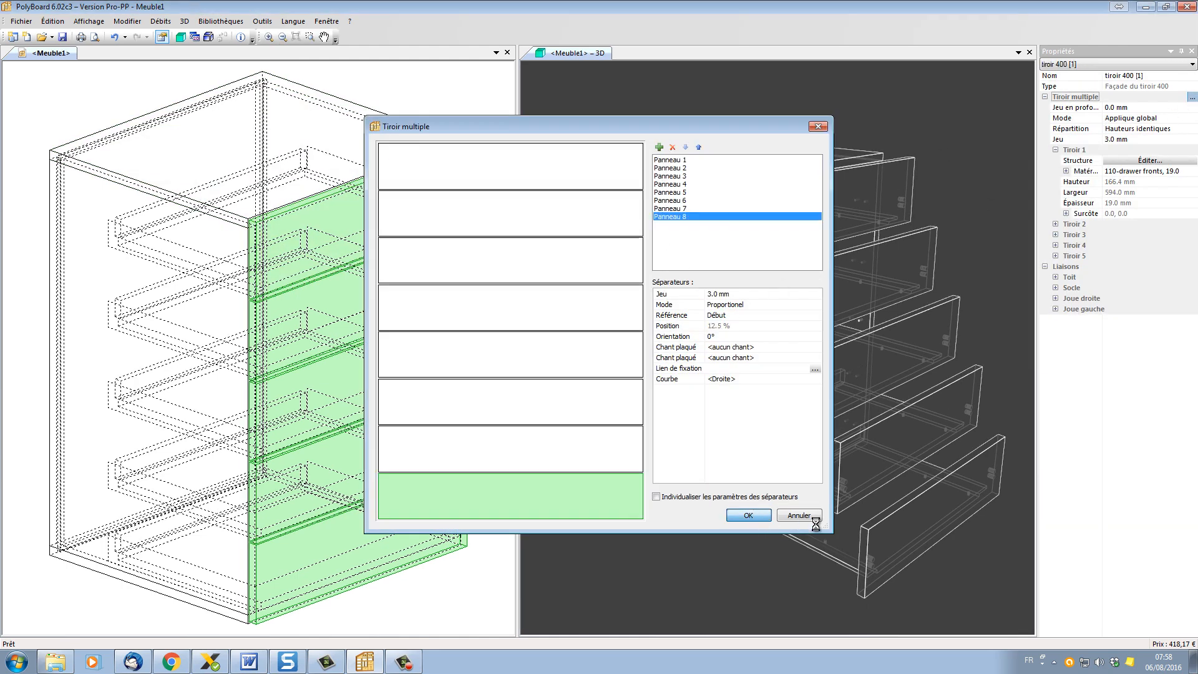
{"action": "key", "text": "Return"}
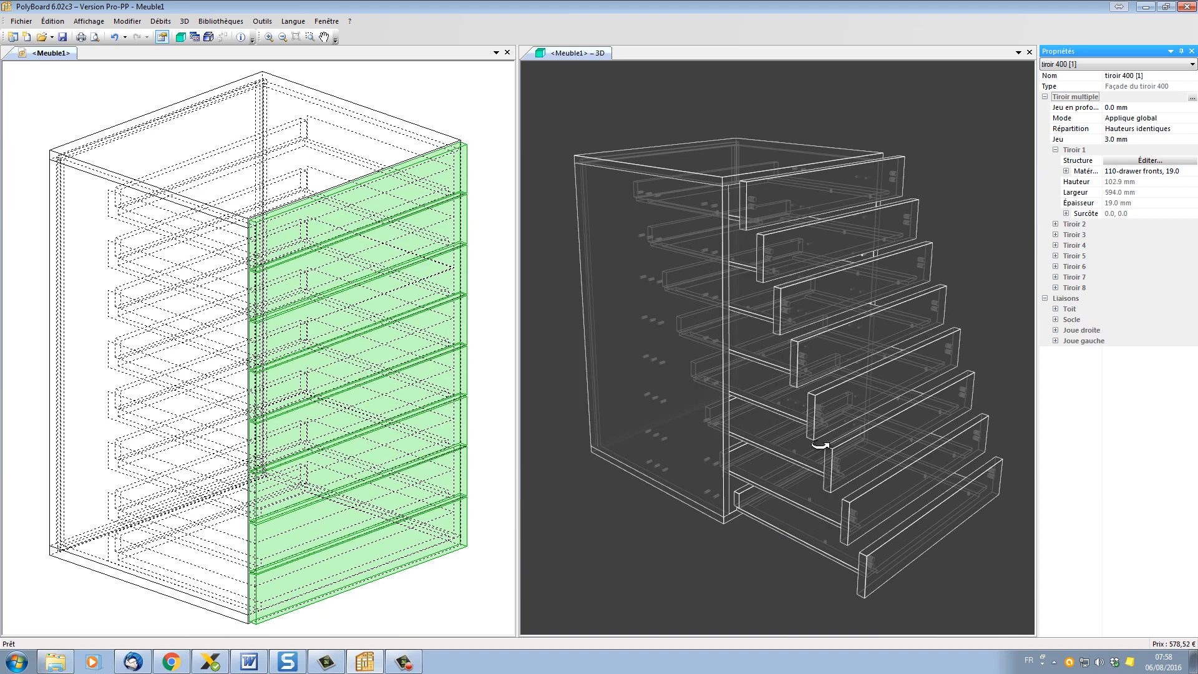
Step: Remove panels from the multiple drawer until three remain
{"action": "left_click", "coordinate": [1191, 98]}
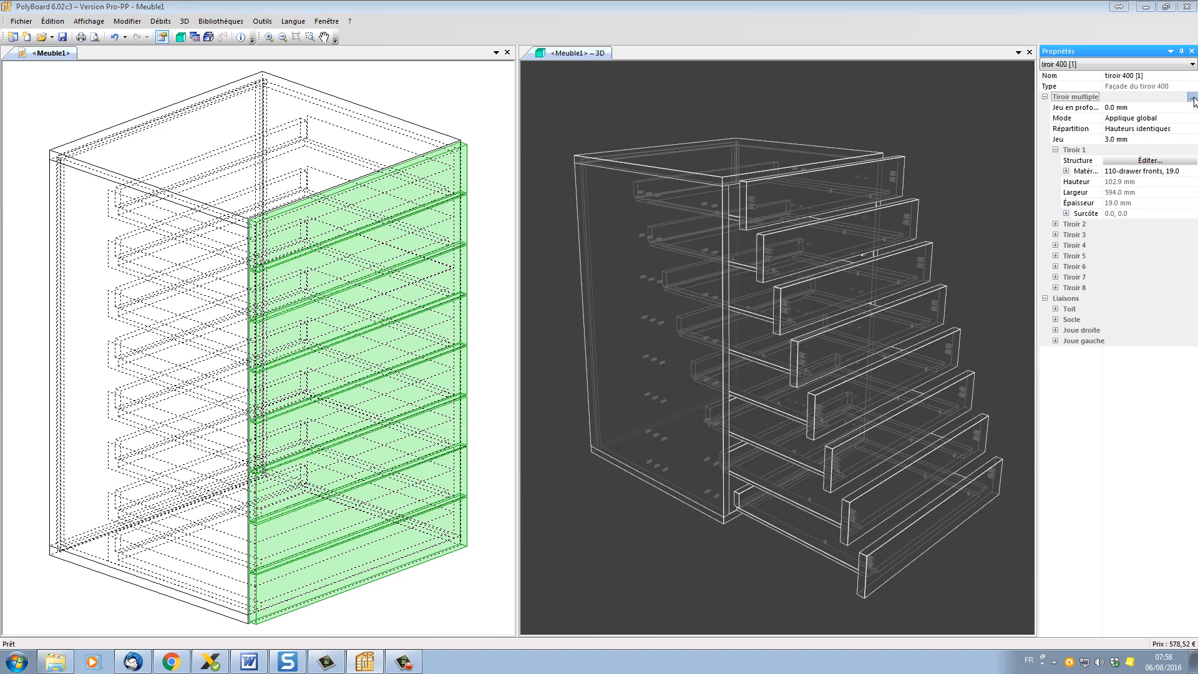
{"action": "left_click", "coordinate": [675, 218]}
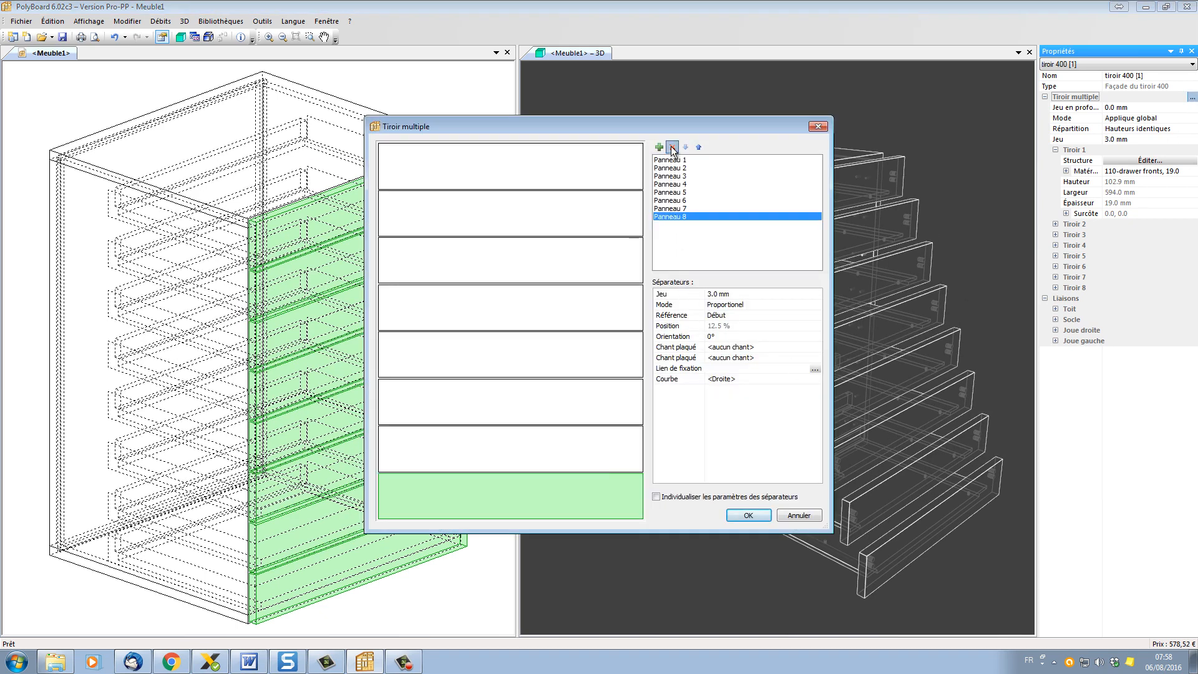
{"action": "key", "text": "Delete"}
{"action": "left_click", "coordinate": [672, 148]}
{"action": "left_click", "coordinate": [673, 148]}
{"action": "left_click", "coordinate": [672, 147]}
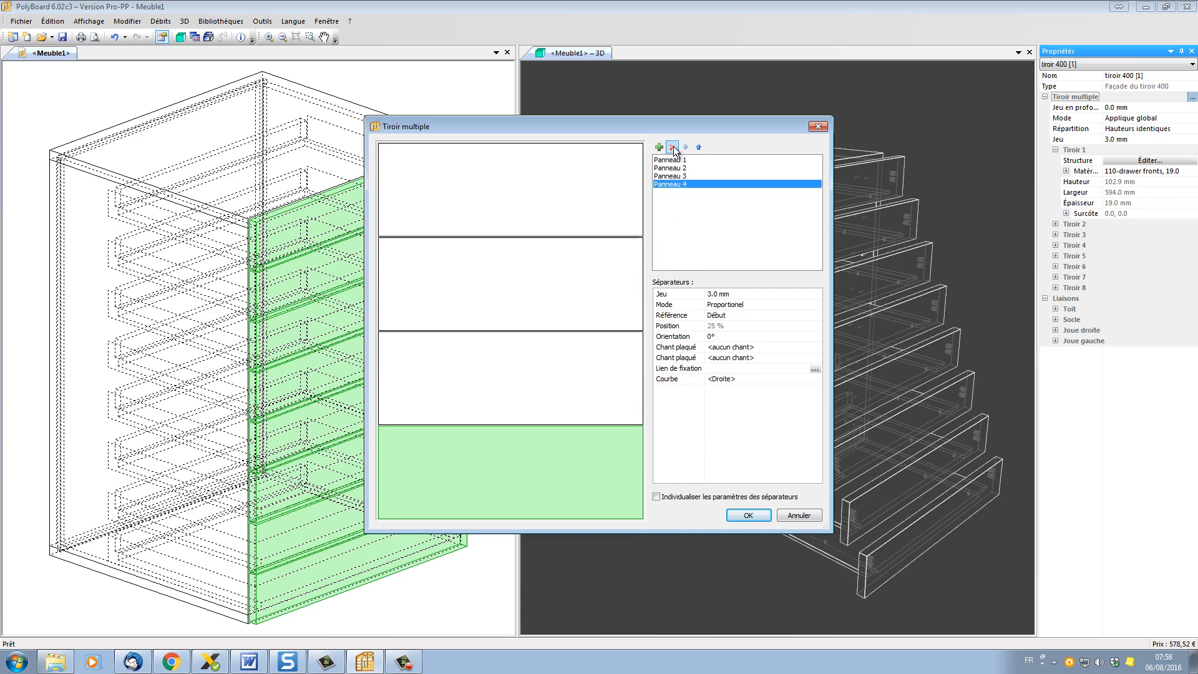
{"action": "left_click", "coordinate": [672, 147]}
{"action": "left_click", "coordinate": [747, 515]}
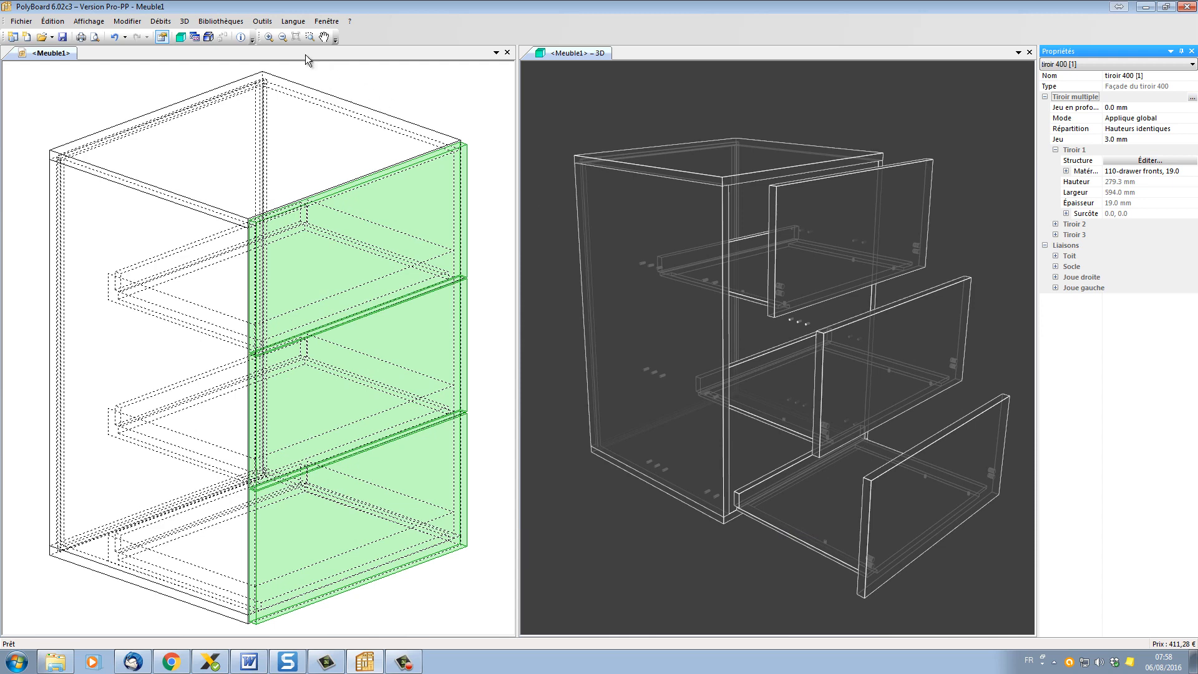
Step: Apply the manufacturing method z-qd//legrabox-f to the cabinet
{"action": "left_click", "coordinate": [221, 21]}
{"action": "left_click", "coordinate": [237, 173]}
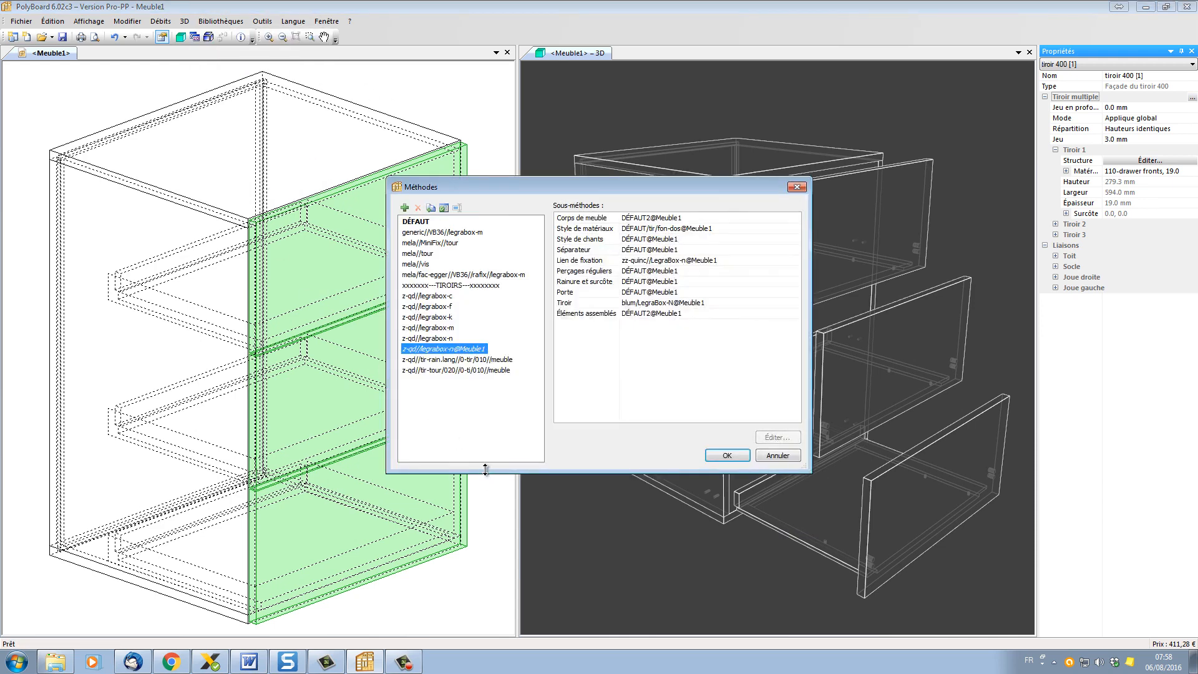
{"action": "left_click", "coordinate": [440, 306]}
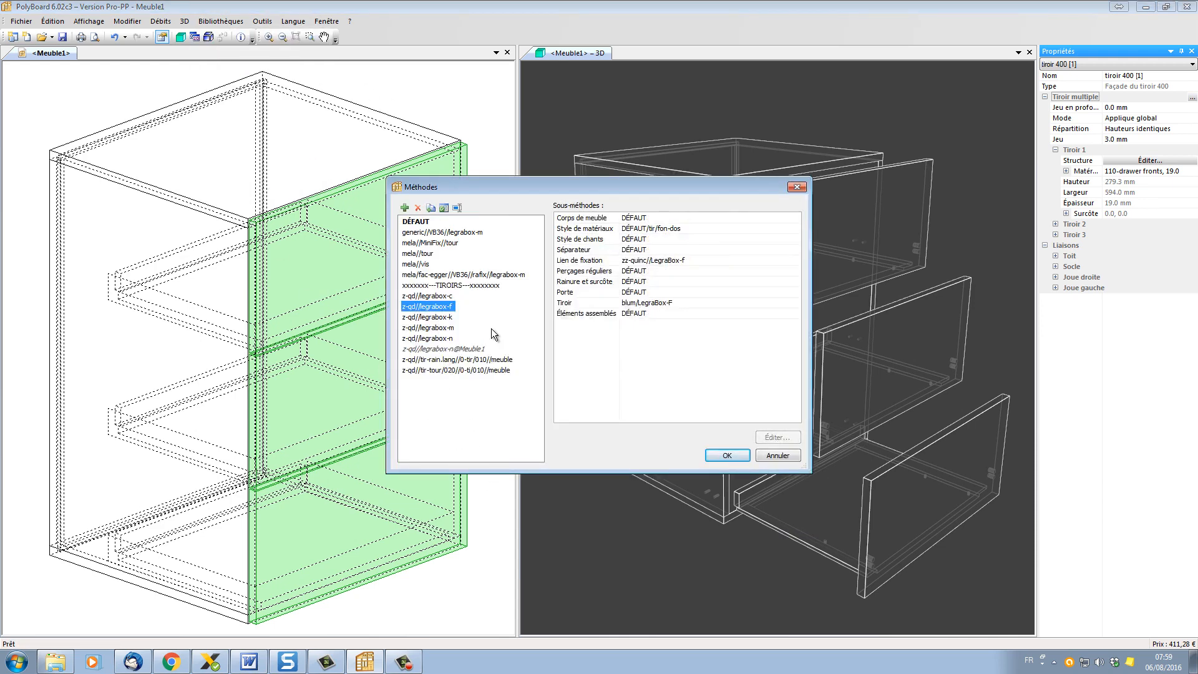
{"action": "left_click", "coordinate": [727, 455]}
{"action": "double_click", "coordinate": [602, 369]}
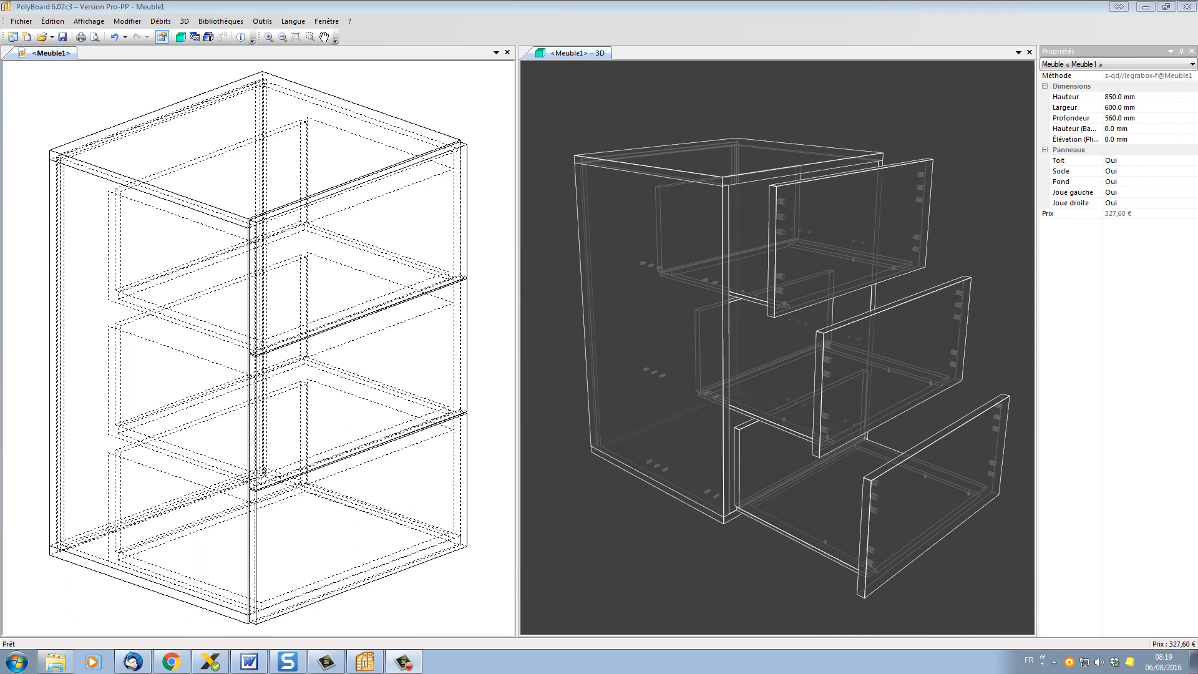
{"action": "left_click_drag", "start_coordinate": [661, 437], "coordinate": [688, 407]}
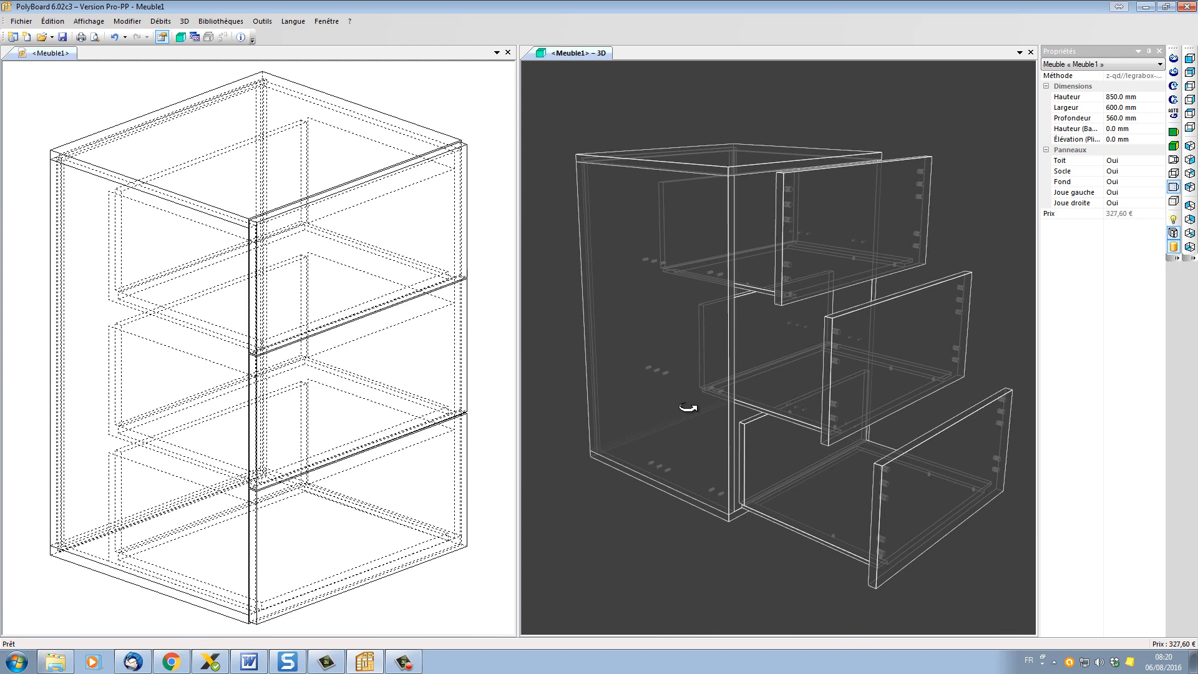
{"action": "left_click_drag", "start_coordinate": [688, 408], "coordinate": [702, 423]}
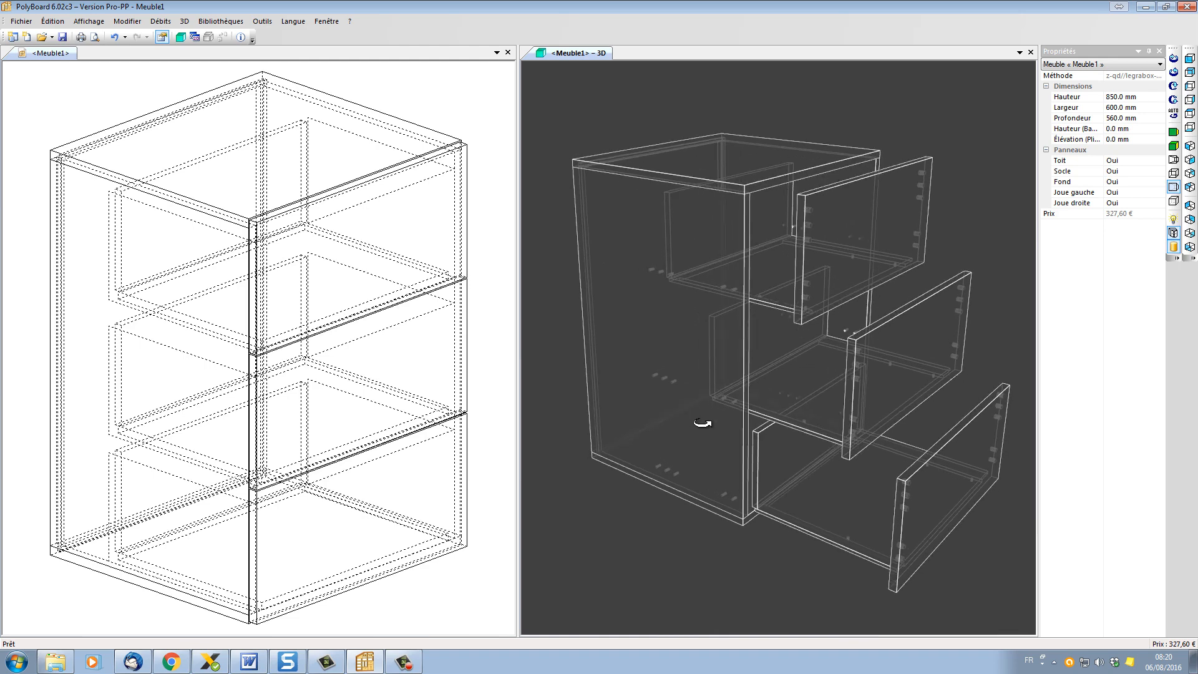
{"action": "left_click_drag", "start_coordinate": [703, 423], "coordinate": [704, 431]}
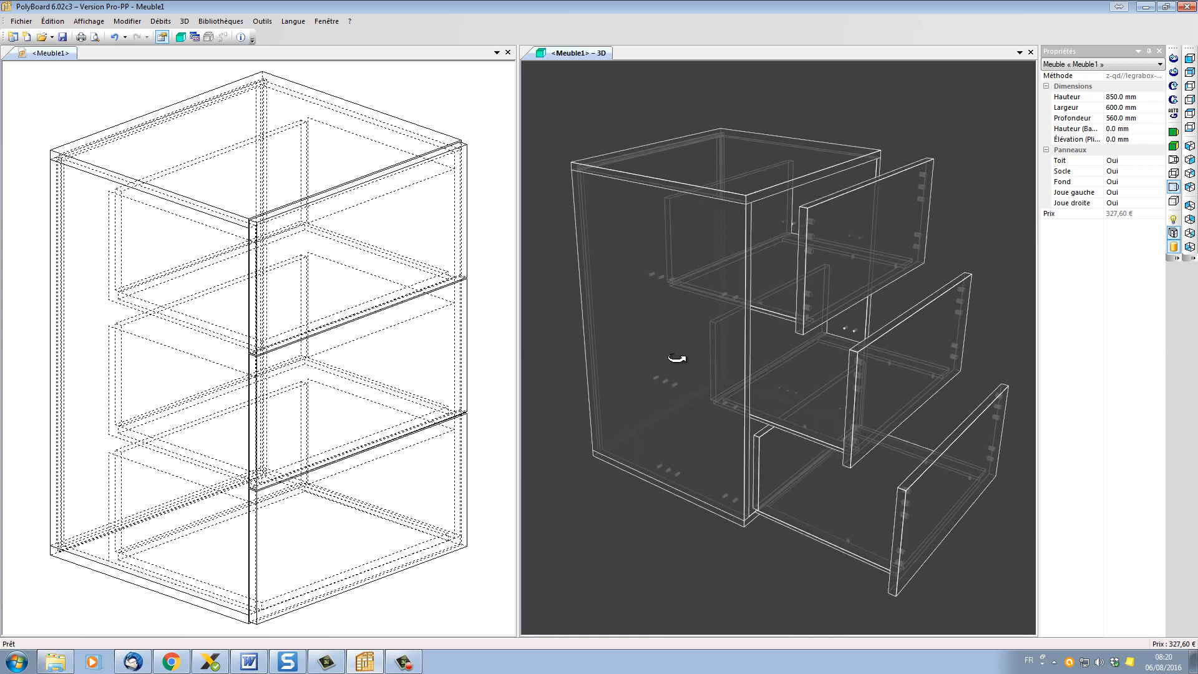
{"action": "mouse_move", "coordinate": [672, 340]}
{"action": "left_mouse_down"}
{"action": "mouse_move", "coordinate": [696, 370]}
{"action": "mouse_move", "coordinate": [662, 335]}
{"action": "left_mouse_up"}
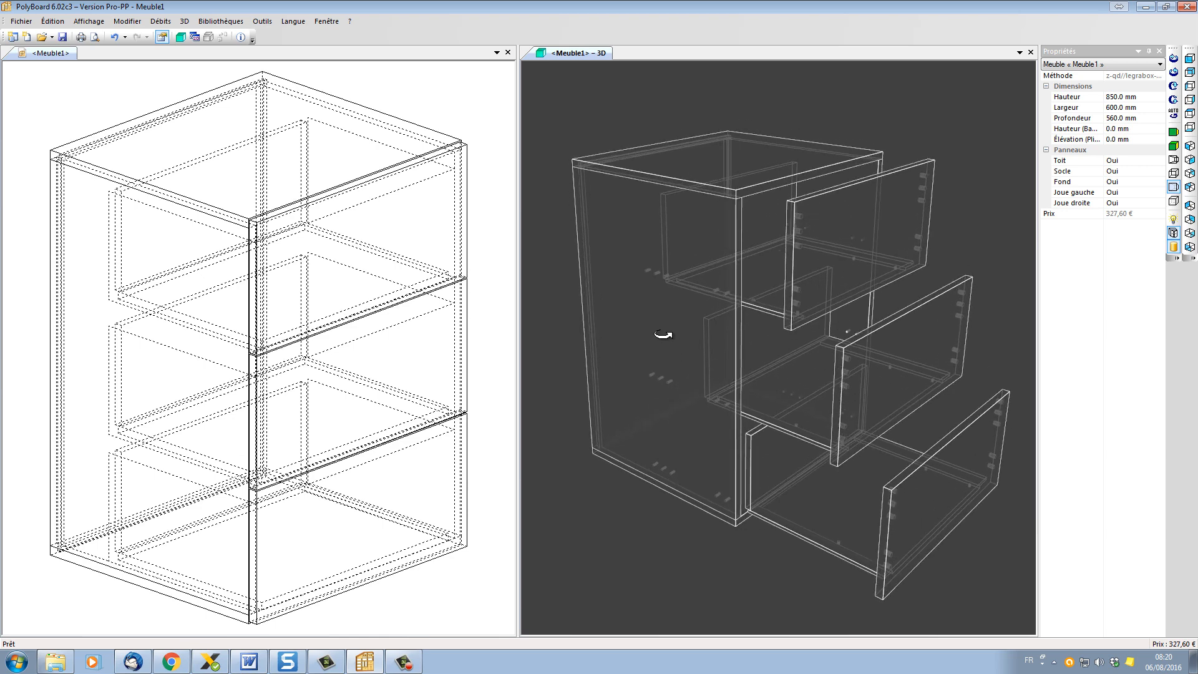